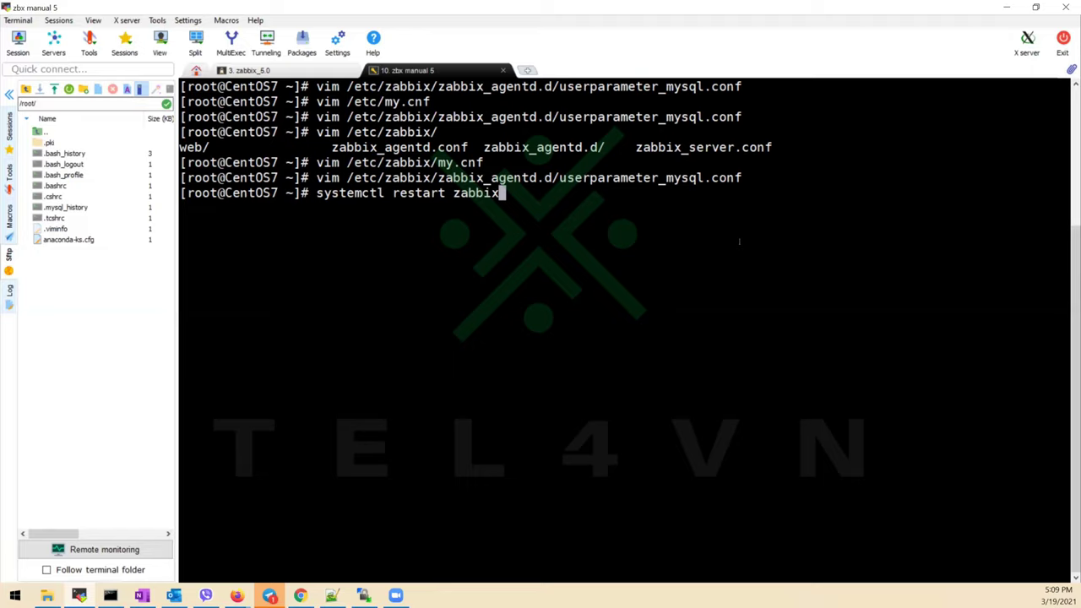
Restart zabbix-agent, then begin typing zabbix_get -s 127.0.0.1 -k as a test query
type("-agent")
key("Return")
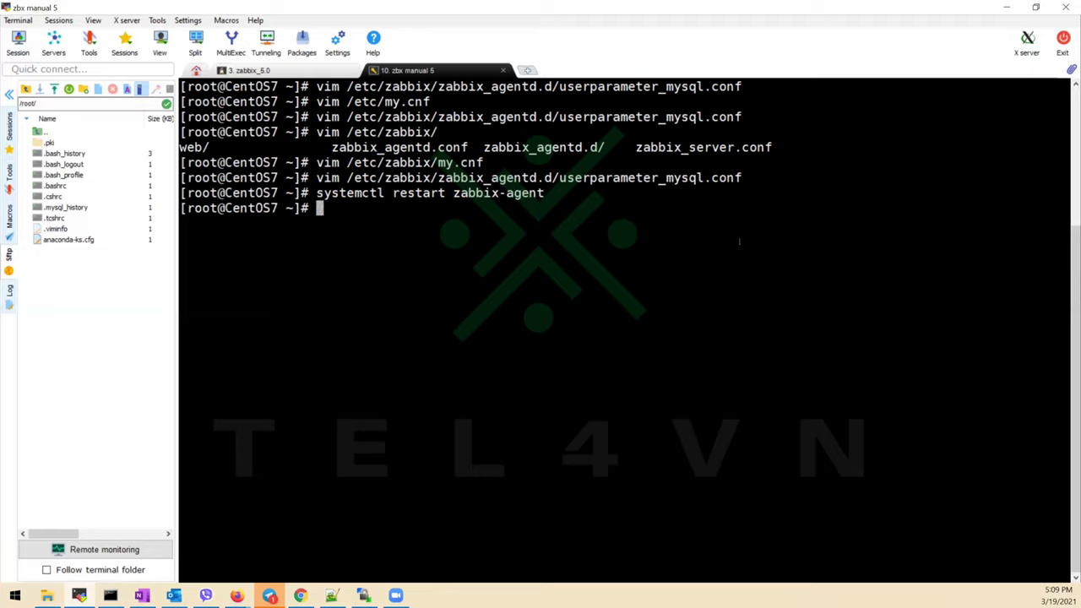
type("s")
key("BackSpace")
type("zabbix_get -s")
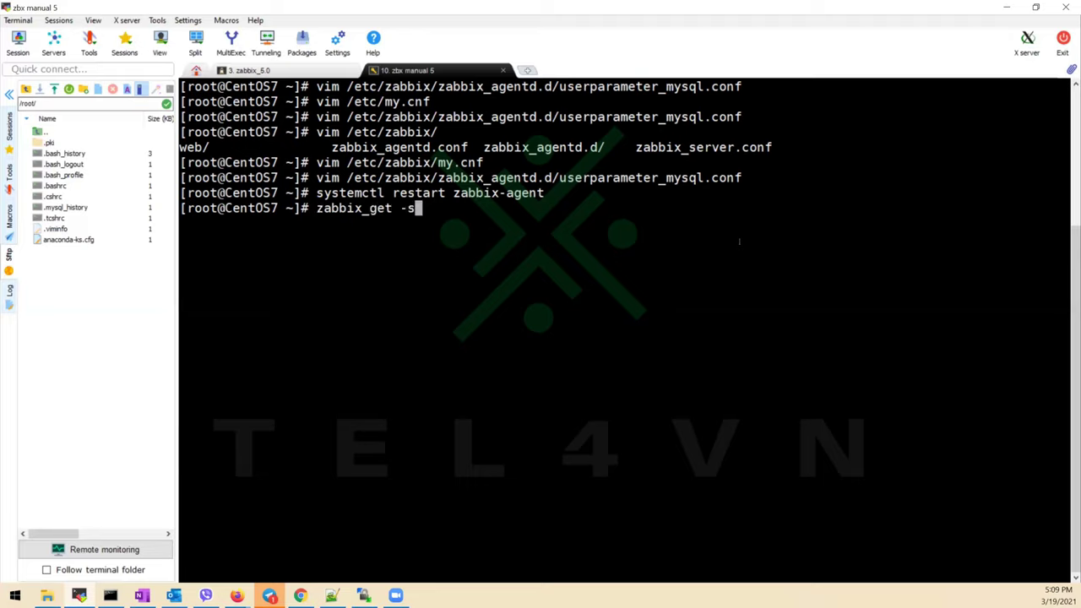
type(" 172.")
key("BackSpace")
key("BackSpace")
key("BackSpace")
type("27.0.0.1 ")
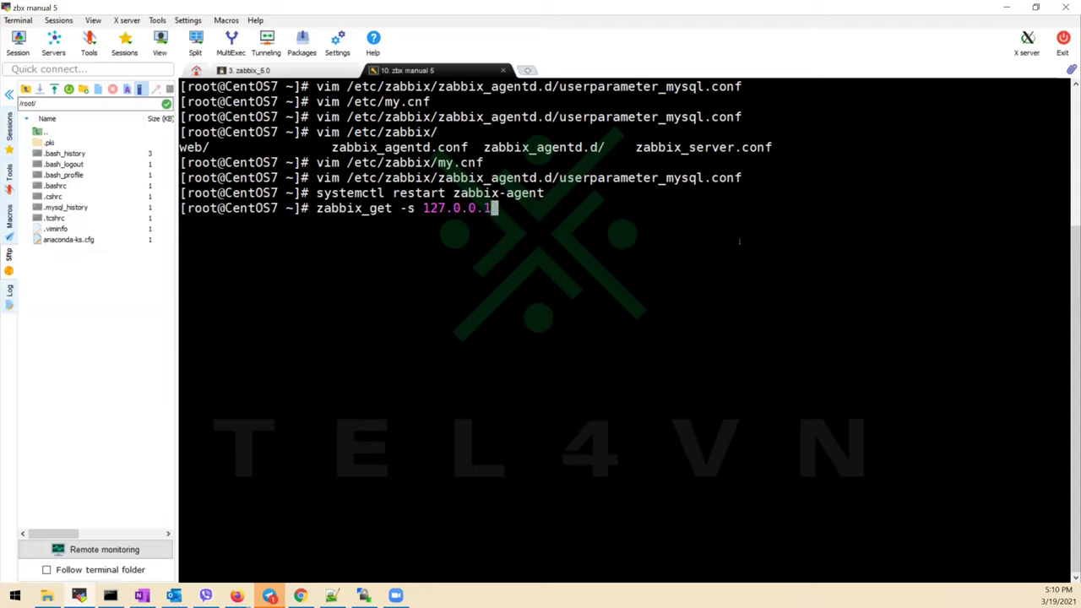
type("-k")
Start a new host named MySQL Monitoring with agent IP 10.250.0.5 and port 10050
key("alt+Tab")
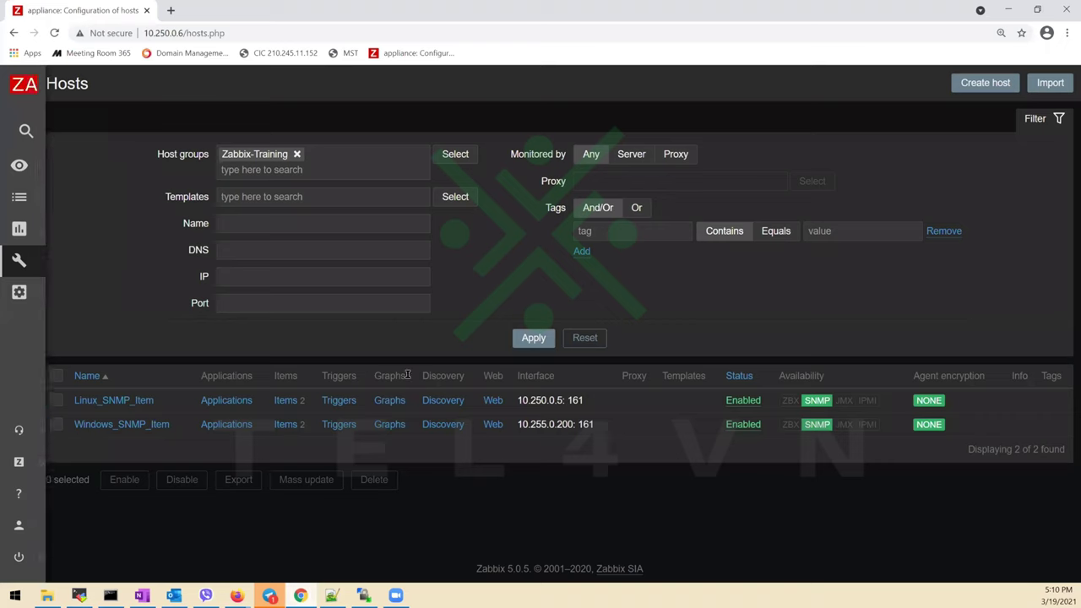
left_click(976, 84)
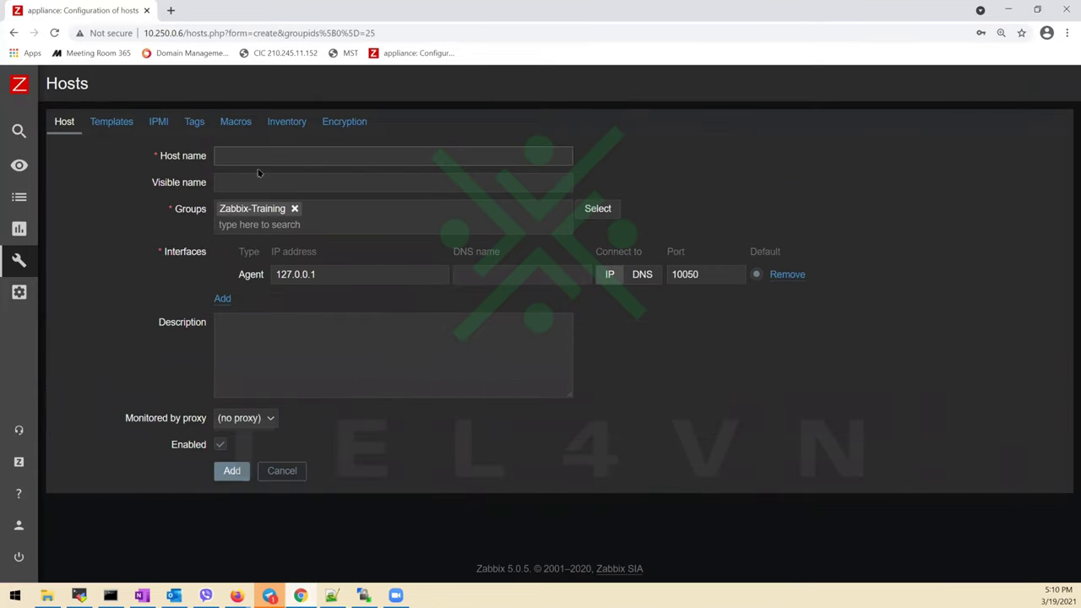
left_click(267, 160)
left_click(279, 182)
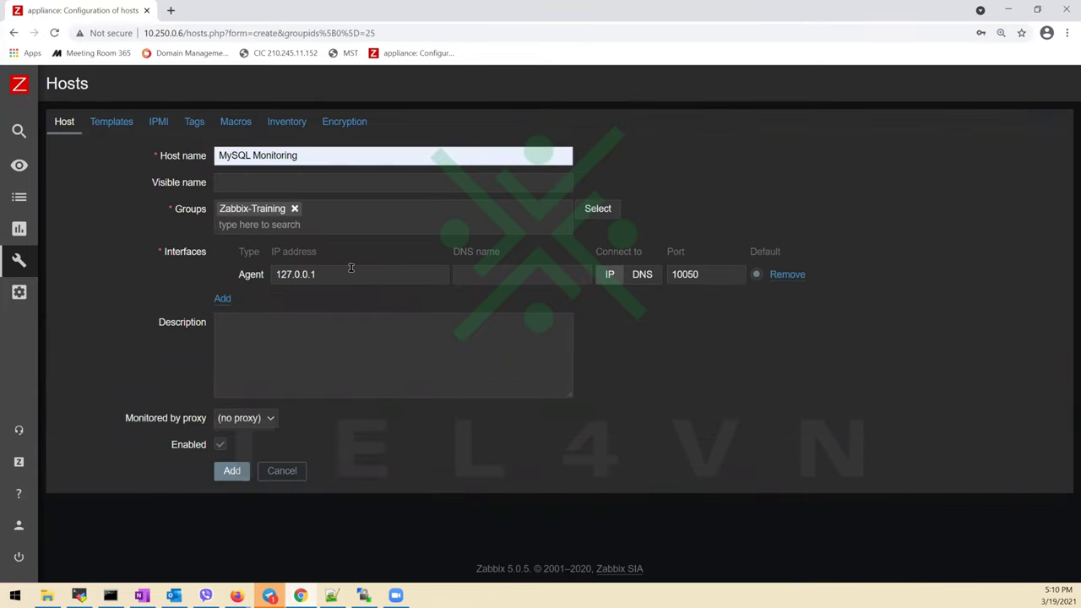
left_click(251, 284)
type("10.")
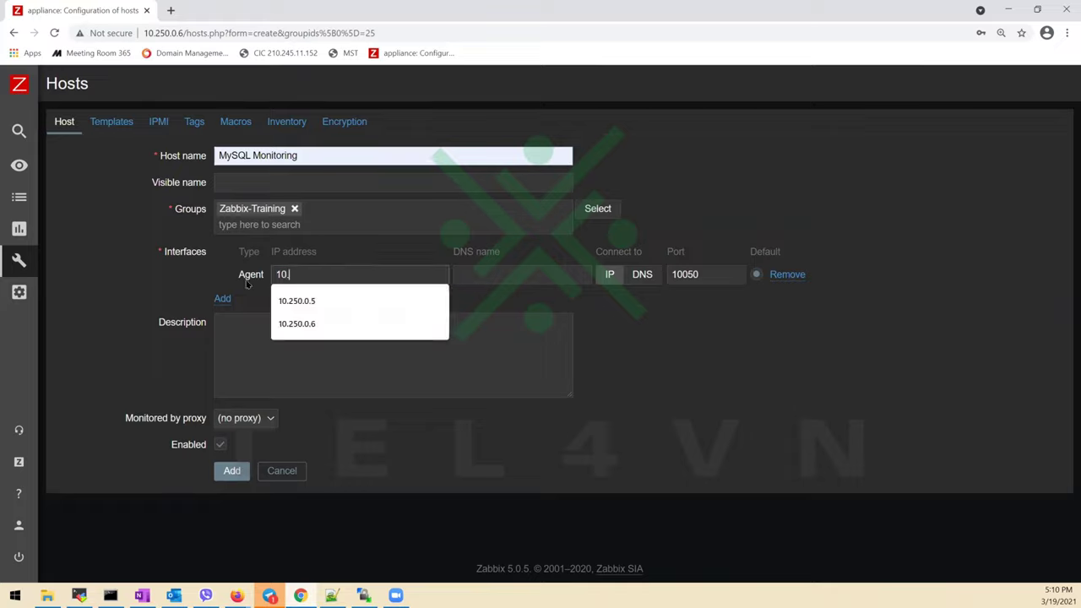
type("250.0.5")
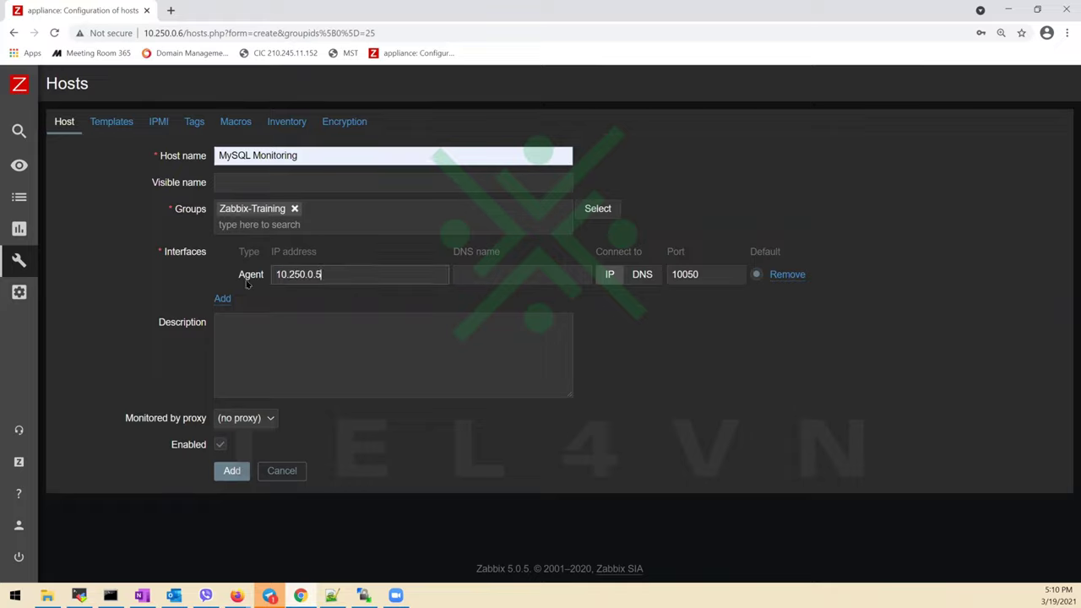
double_click(690, 274)
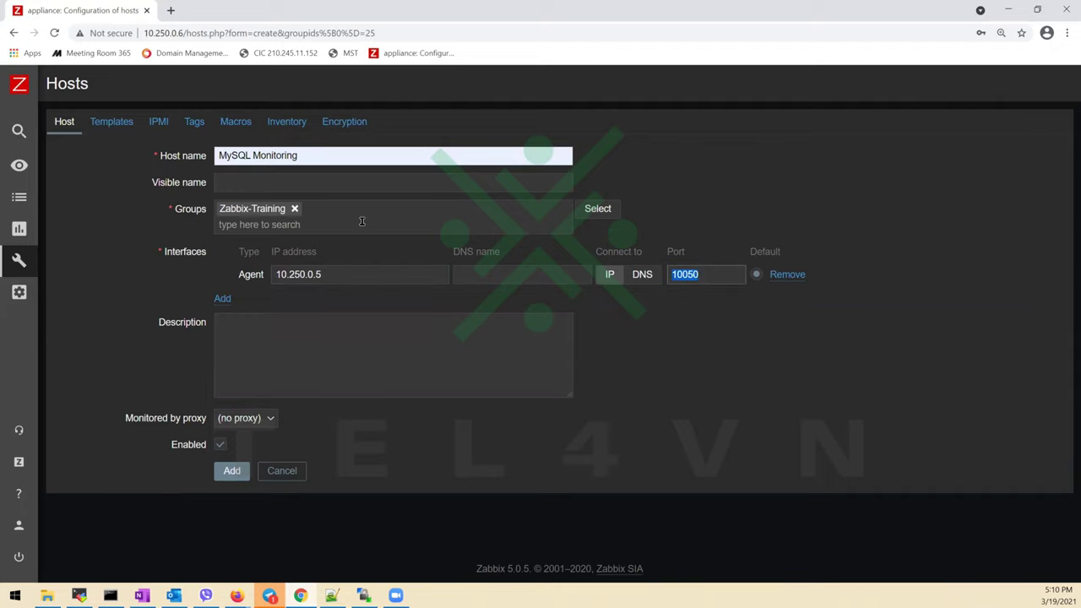
Link the MySQL Database Status template and add the host
left_click(111, 122)
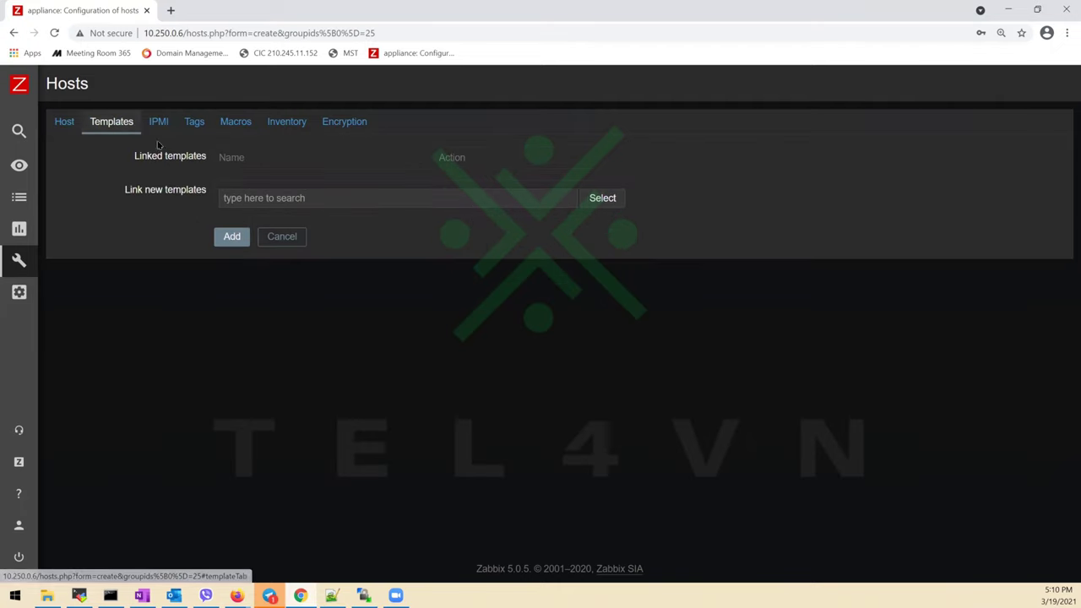
left_click(620, 198)
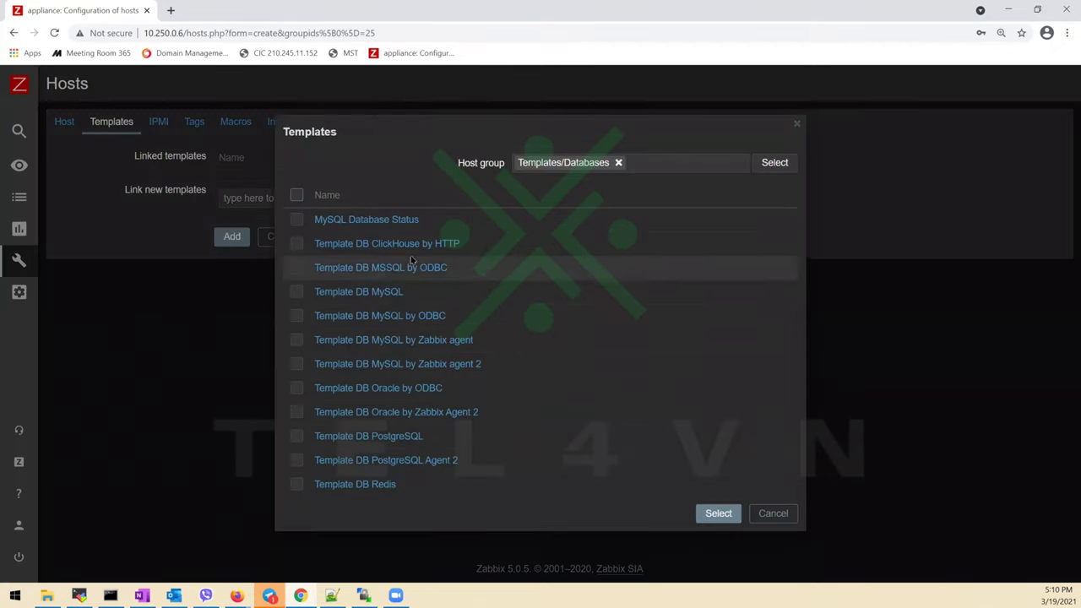
left_click(379, 220)
left_click(247, 253)
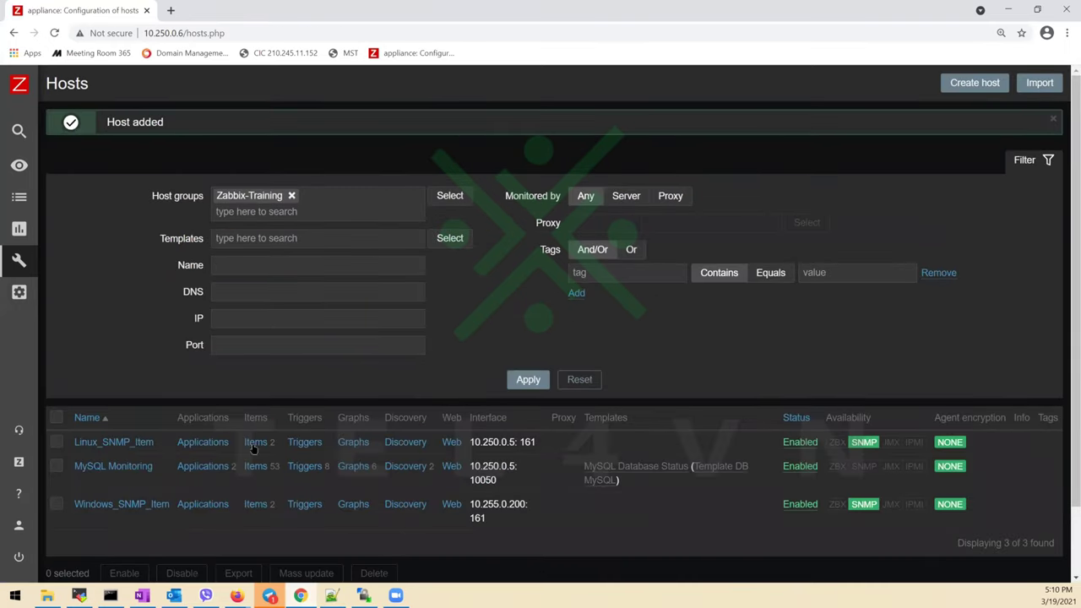
Open MySQL Monitoring's items and filter them by name mysql.status
left_click(253, 467)
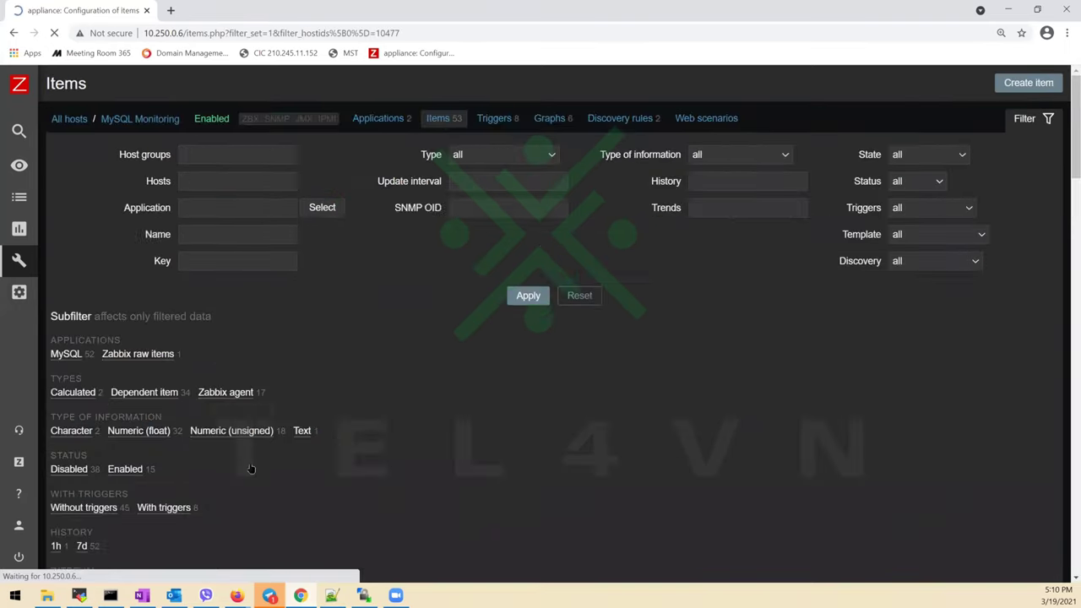
scroll(317, 379, "down", 1)
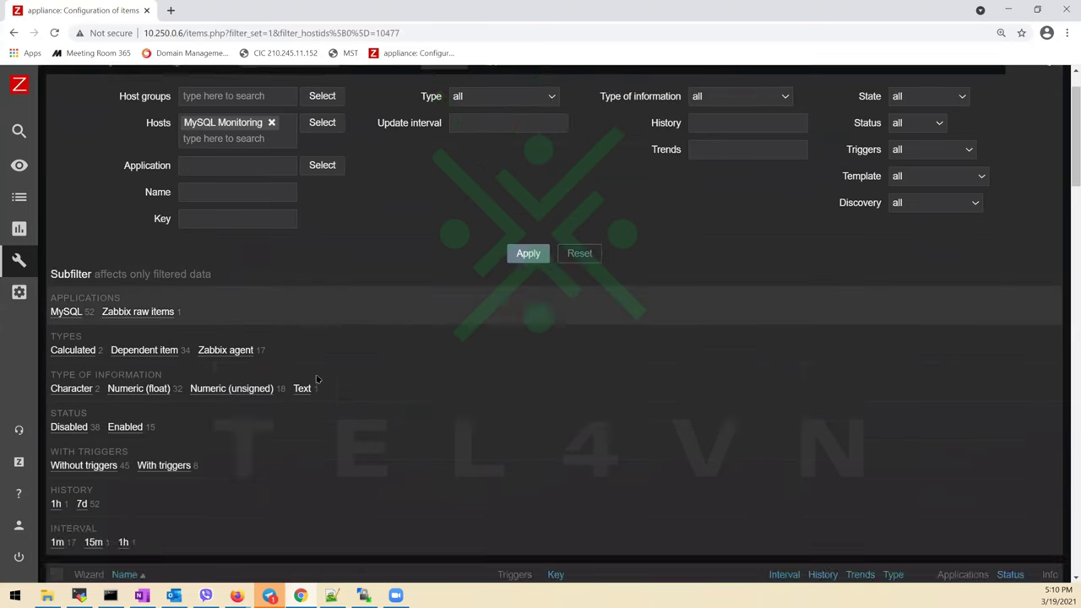
scroll(317, 380, "down", 5)
scroll(572, 328, "up", 6)
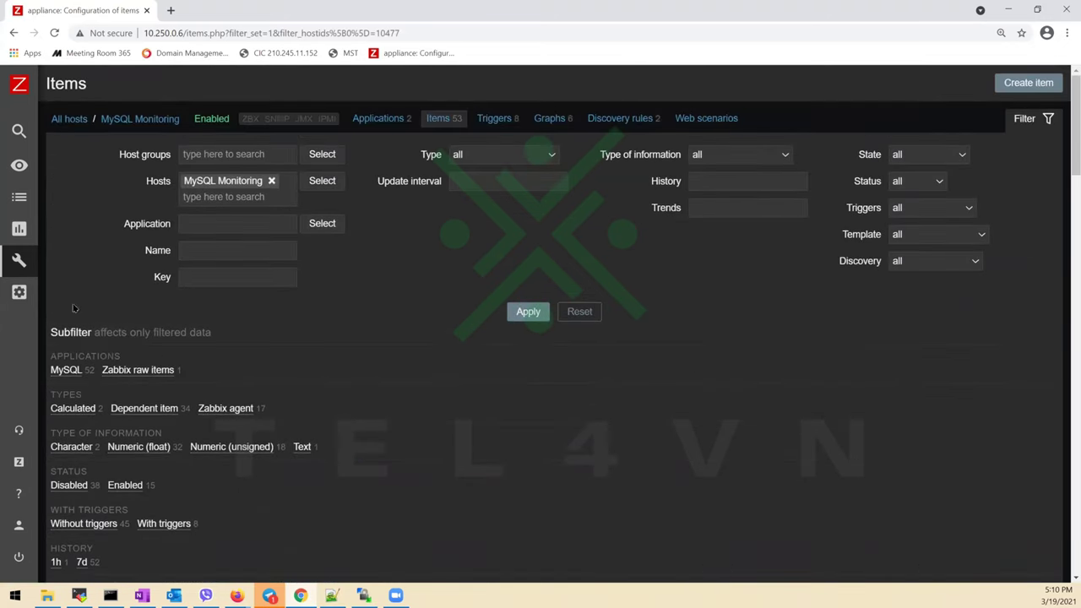
left_click(247, 251)
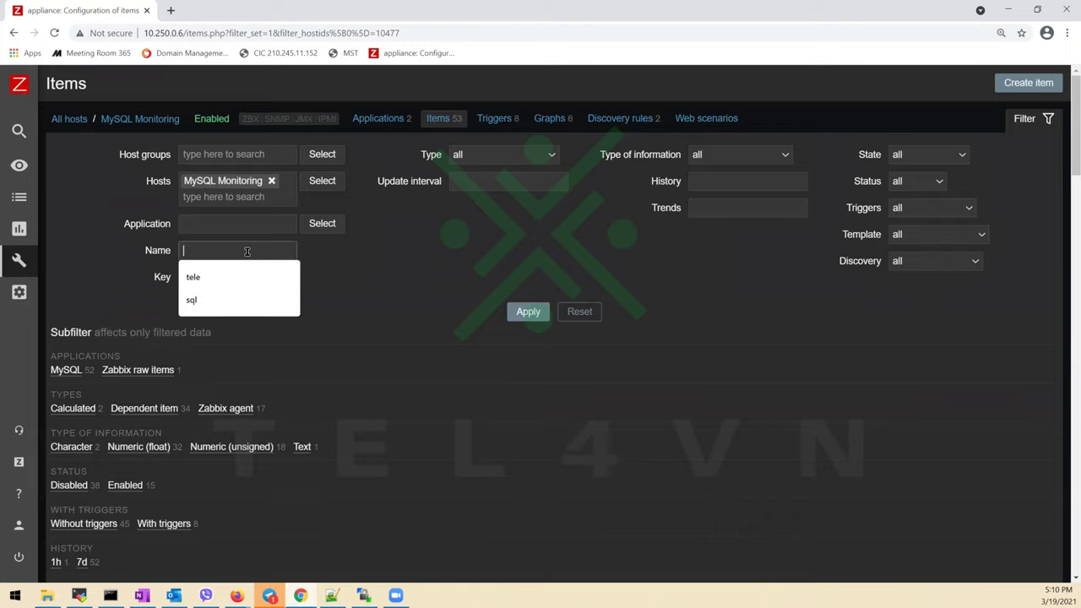
type("mysql")
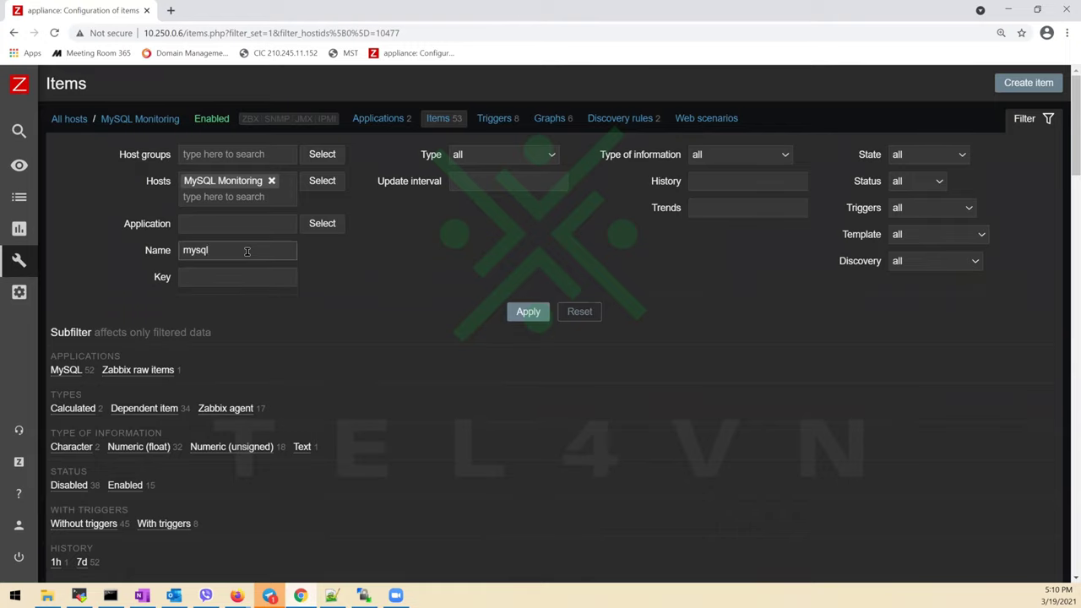
type(".status")
key("Return")
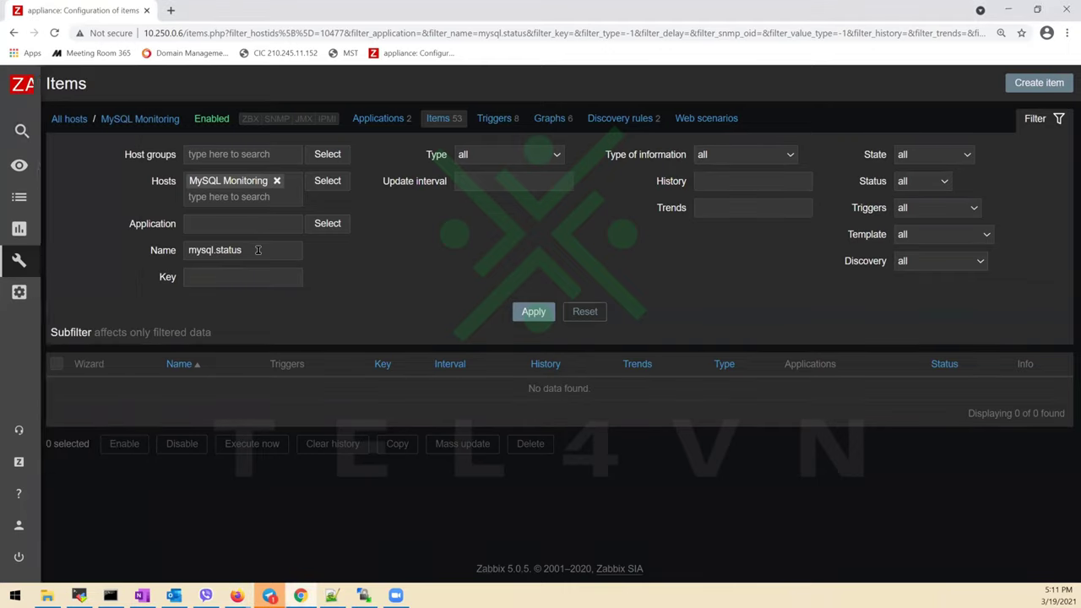
Move the mysql.status filter to the Key field, apply it, and select mysql.status[Com_begin]
left_click_drag(258, 250, 120, 226)
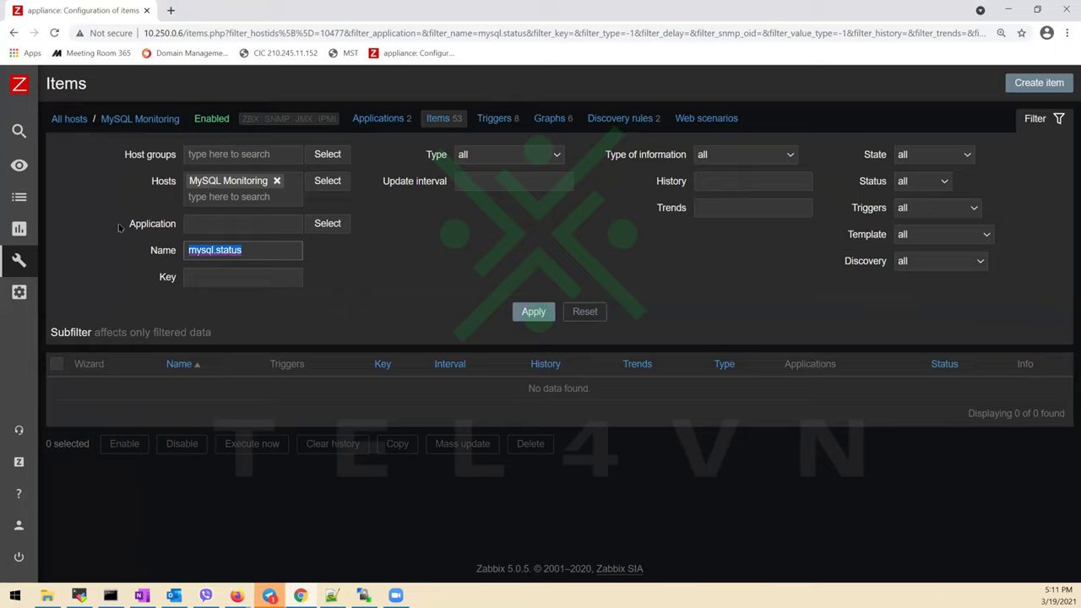
type("status")
key("BackSpace")
key("BackSpace")
key("BackSpace")
key("BackSpace")
key("BackSpace")
key("BackSpace")
key("Tab")
type("mysql")
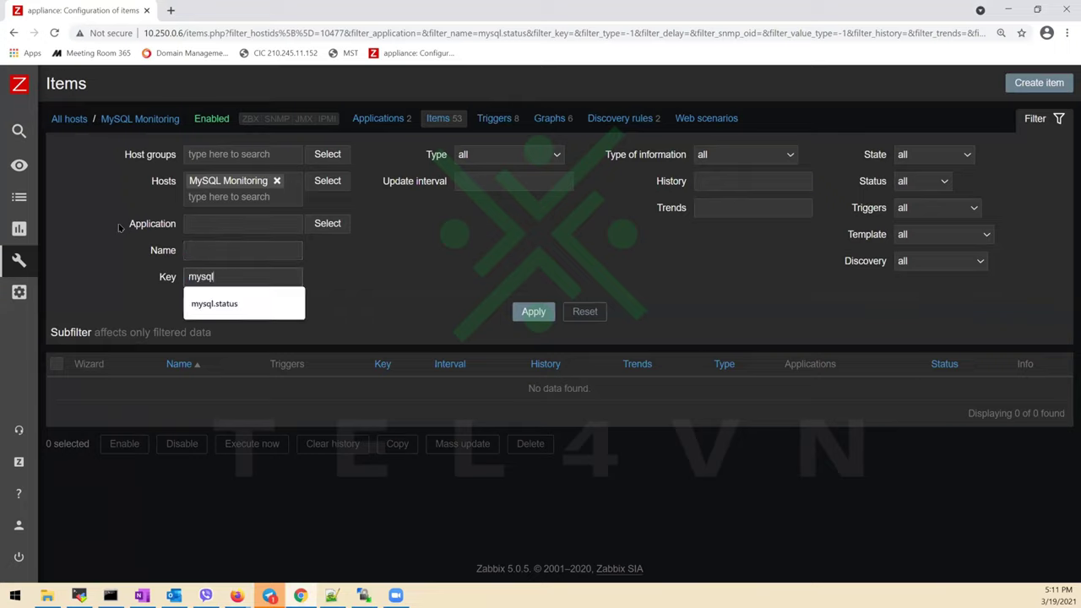
key("Down")
key("Return")
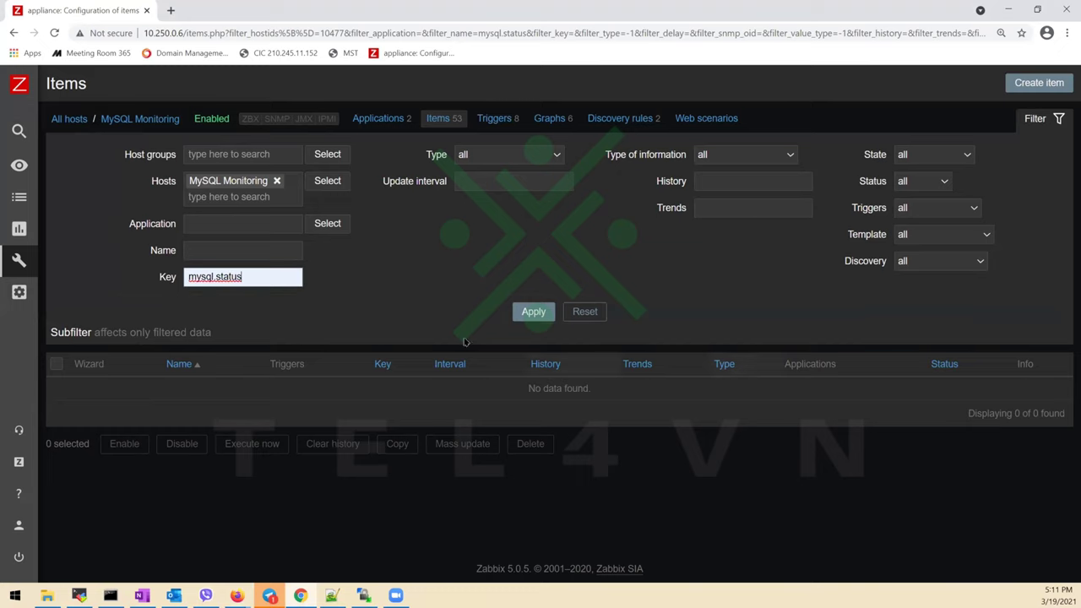
left_click(532, 309)
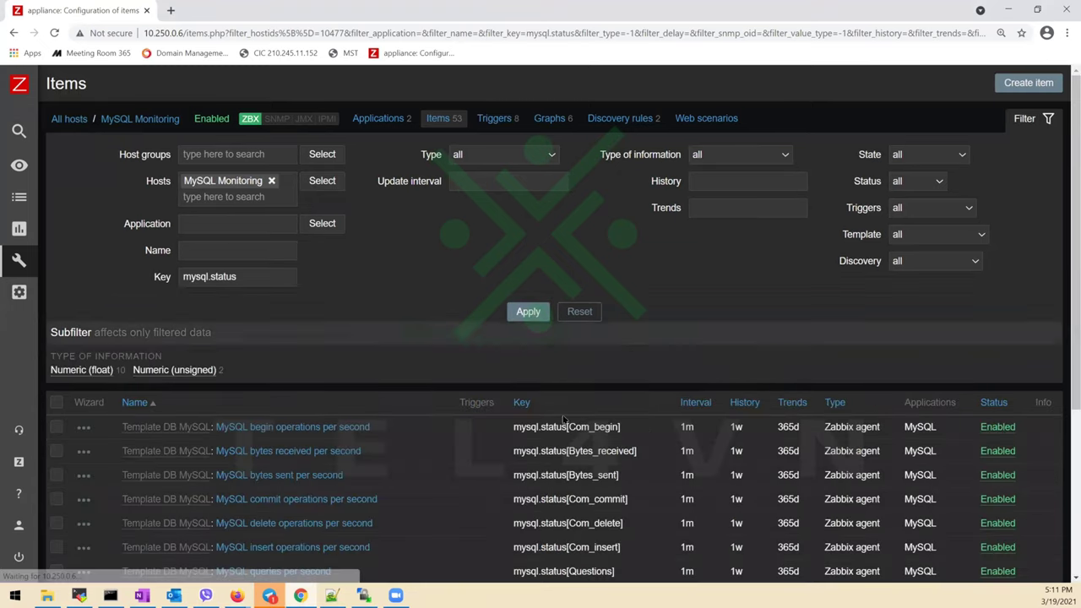
scroll(568, 426, "down", 1)
left_click_drag(629, 365, 515, 374)
key("ctrl+c")
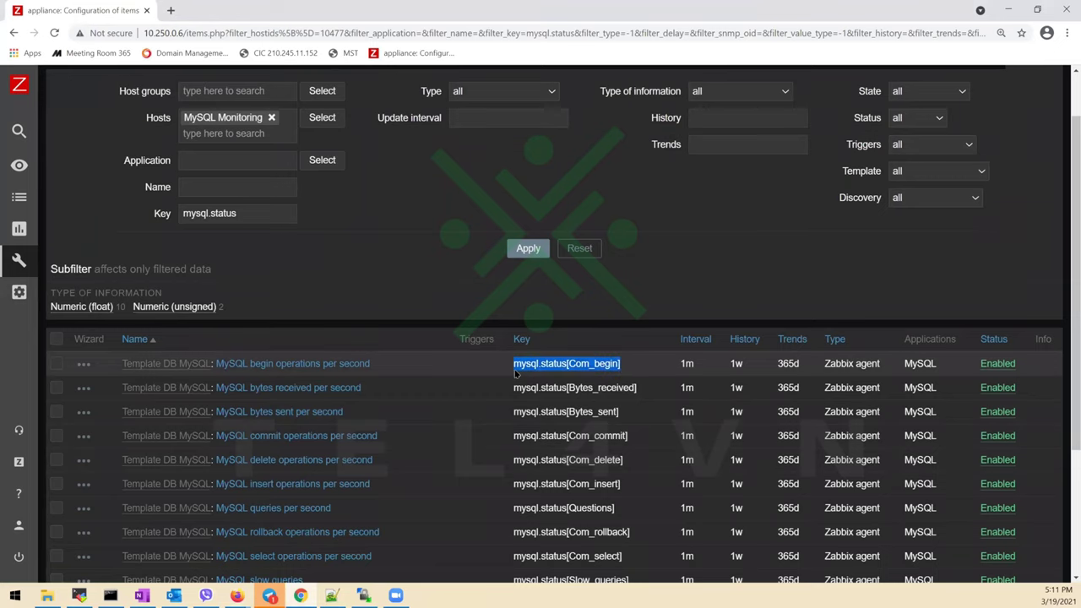
Run zabbix_get for "mysql.status[Com_begin]", which returns a check-access-restrictions error
left_click(79, 596)
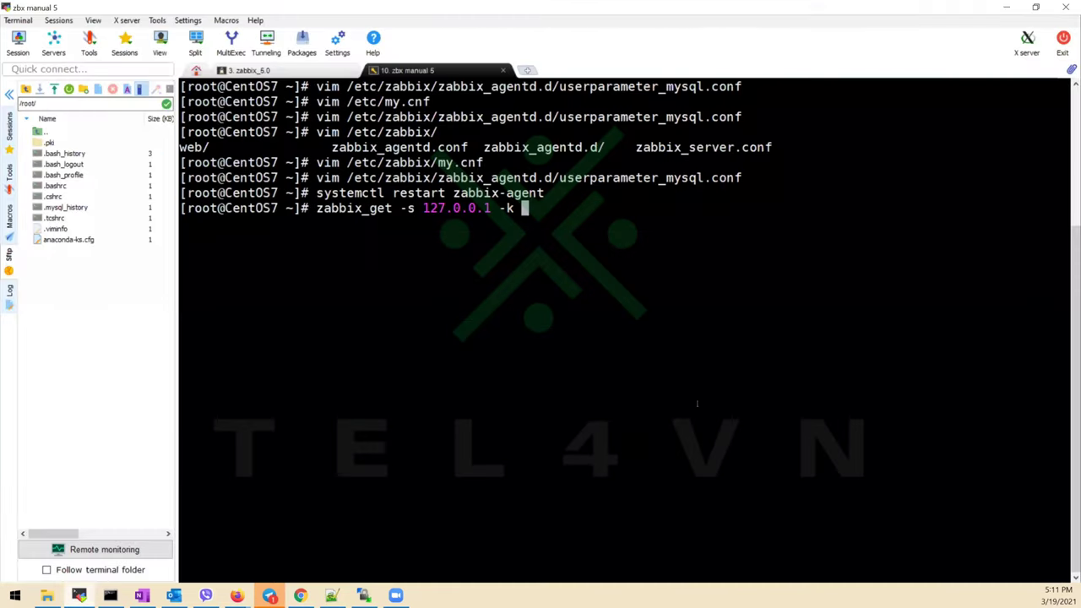
type("\"")
right_click(697, 403)
type("\"")
key("Return")
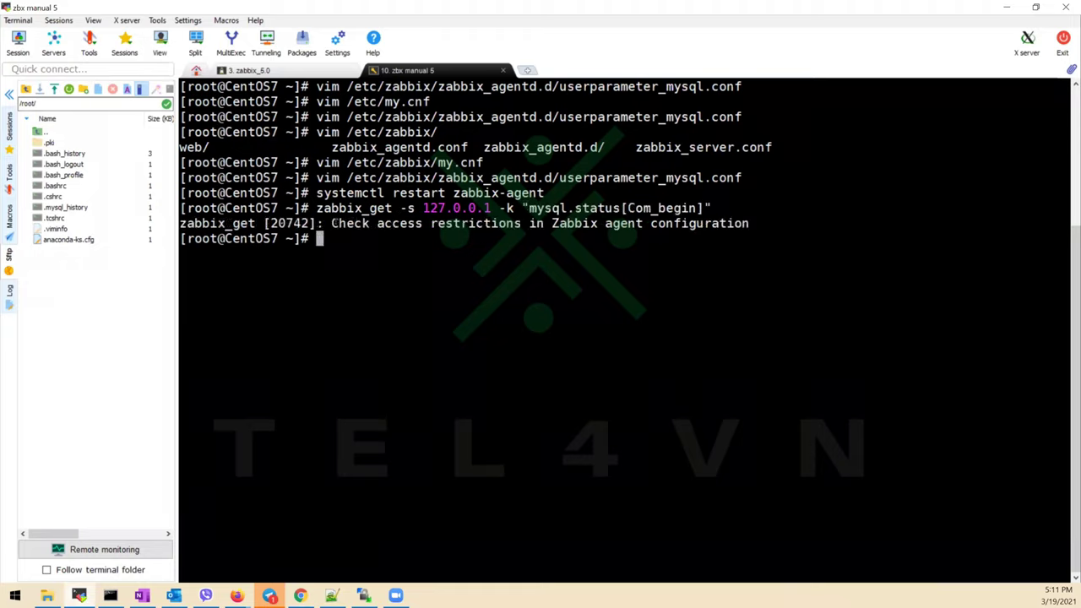
Begin typing vim /etc/zabbix/zabbix_agentd. to edit the agent configuration
left_click_drag(332, 223, 744, 221)
left_click(713, 294)
type("vim /etc/zabbix/zabbix_agentd.")
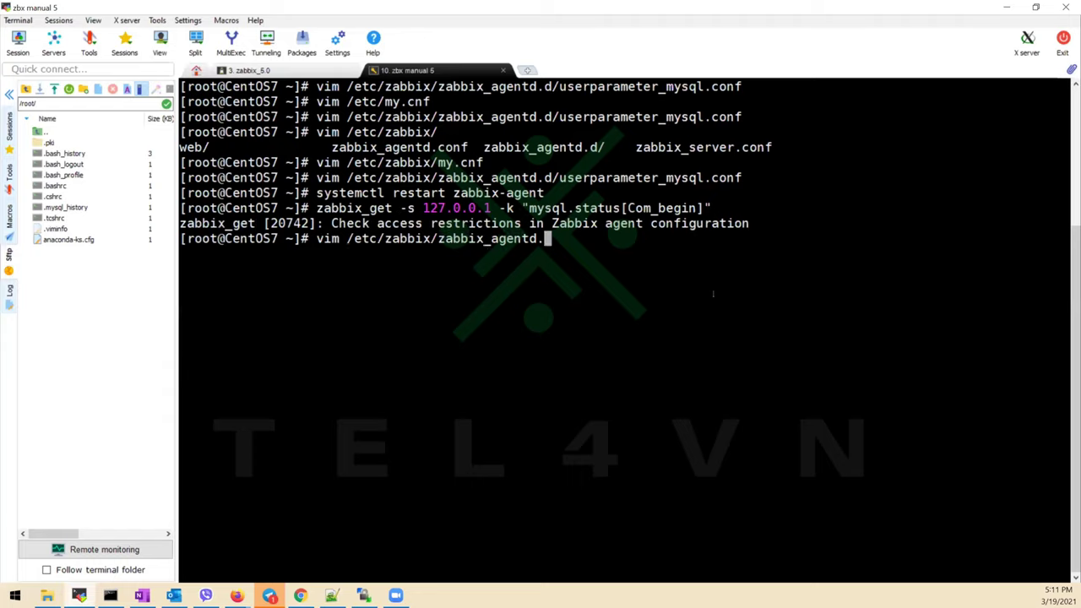
Open zabbix_agentd.conf in vim and set Server to 127.0.0.1,10.250.0.6/32
key("Tab")
key("Tab")
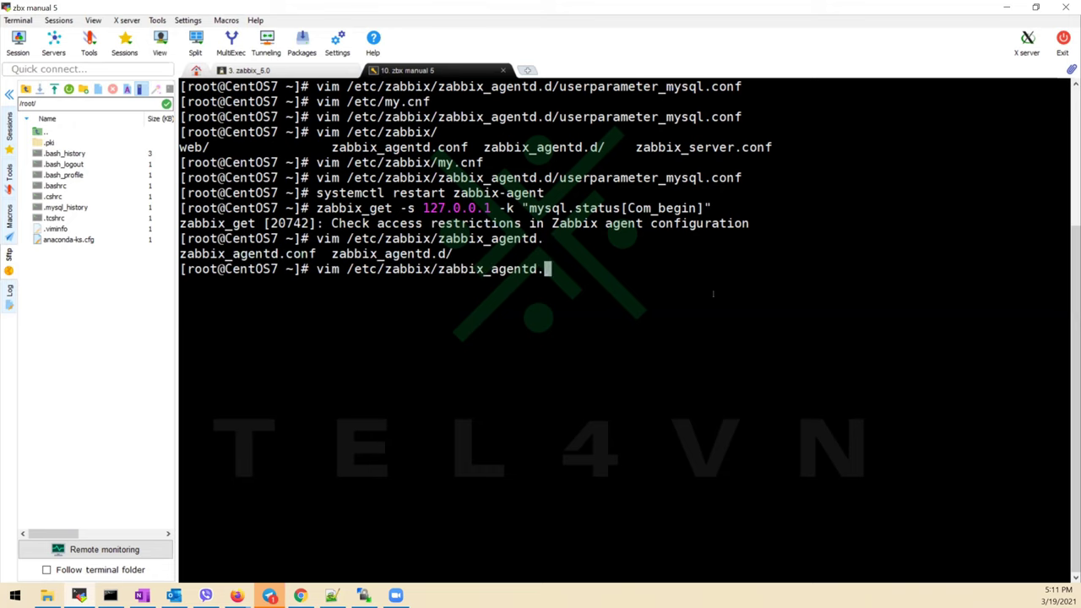
type("conf")
key("Return")
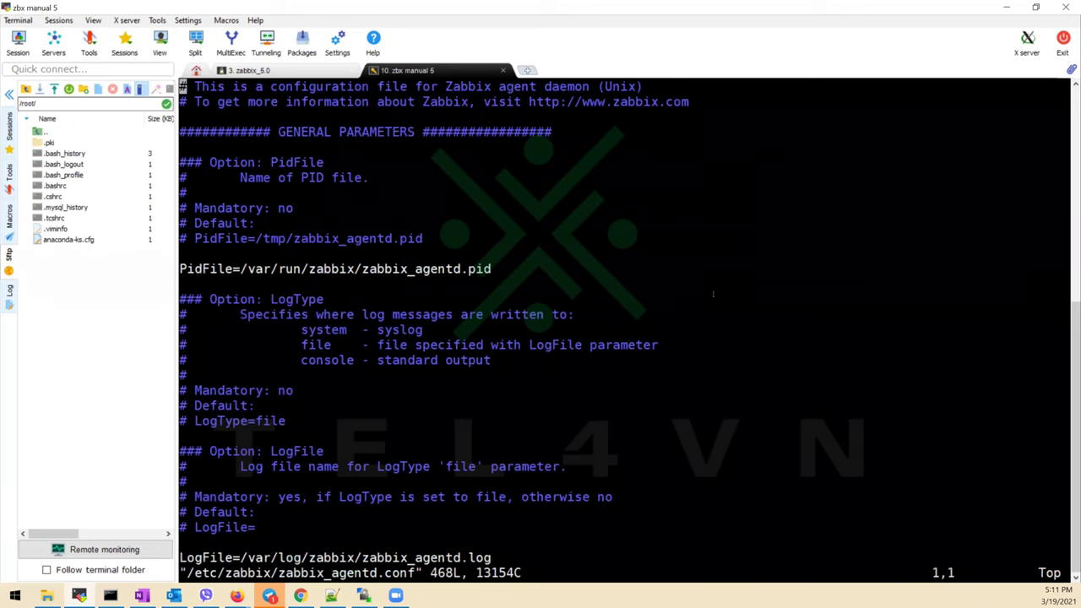
type("/server")
key("Return")
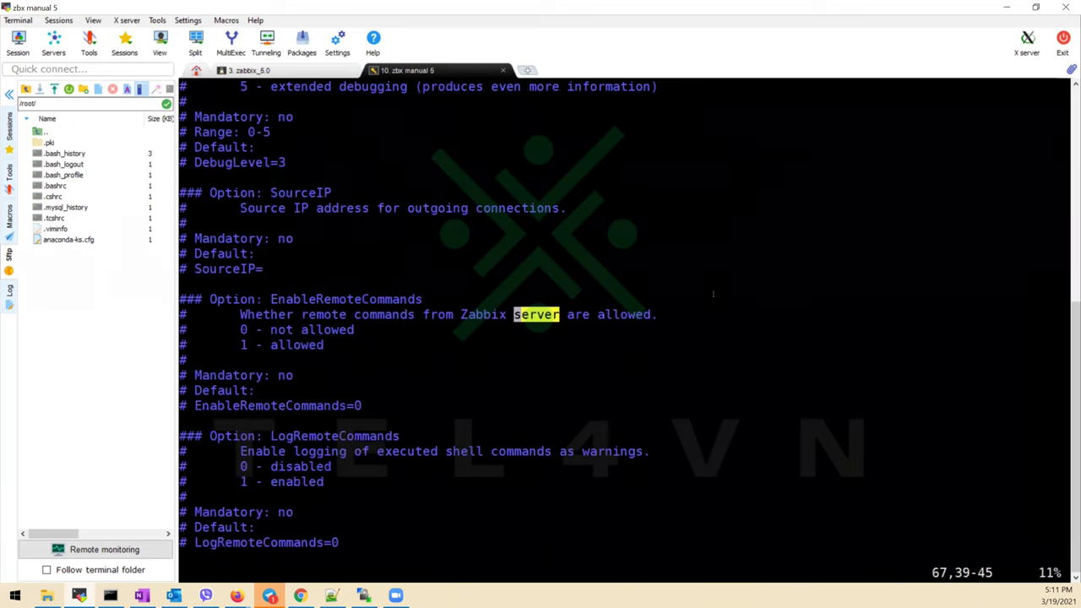
key("Down")
key("Down")
key("Down")
key("Down")
key("Down")
key("Down")
key("Down")
key("Down")
key("Down")
key("Down")
key("Down")
key("Down")
key("Down")
key("Down")
key("Down")
key("Down")
key("Down")
key("Down")
key("Down")
key("Down")
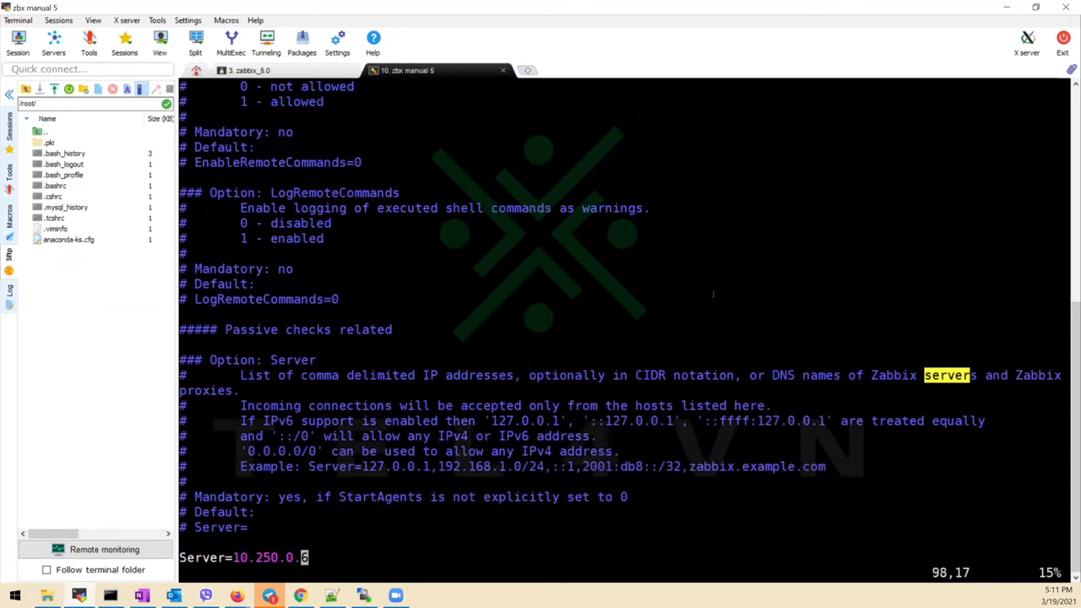
key("Down")
key("Down")
key("Down")
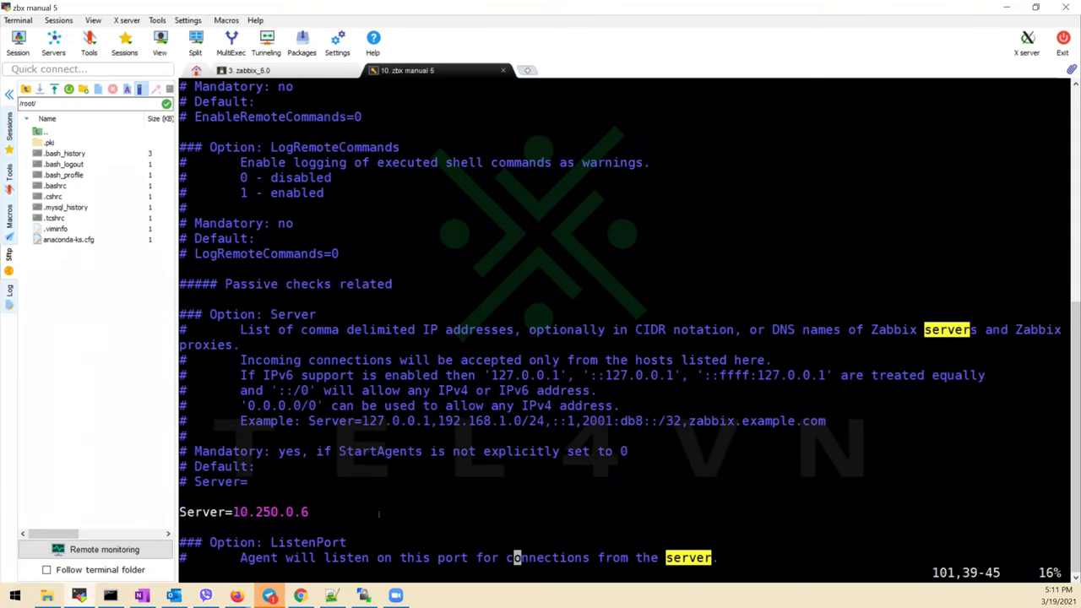
key("Up")
key("Up")
key("Up")
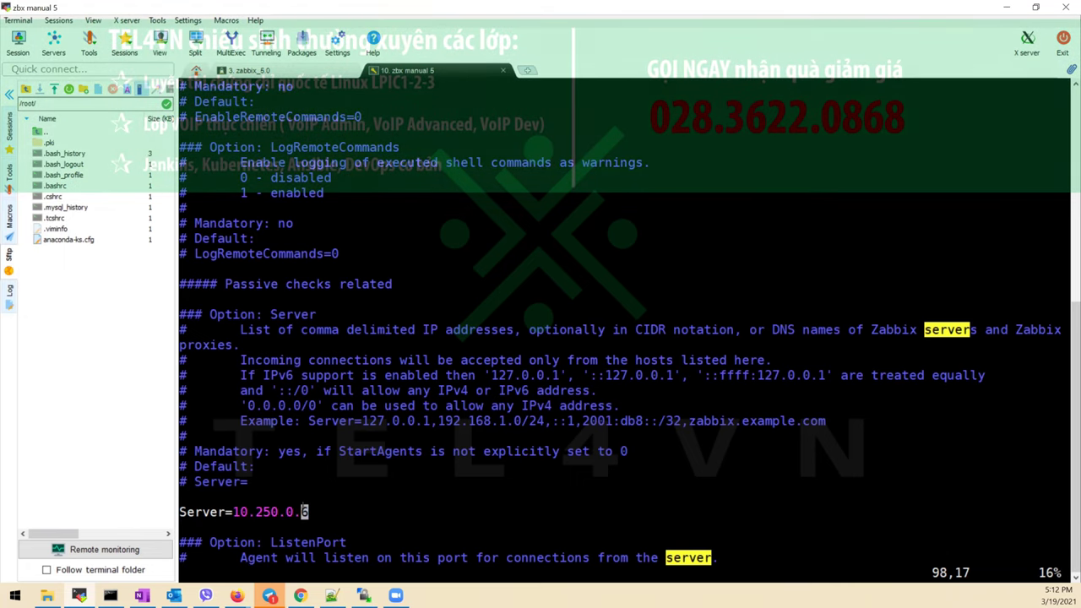
key("i")
key("Left")
key("Left")
key("Left")
key("Left")
key("Left")
key("Left")
key("Left")
key("Left")
key("Left")
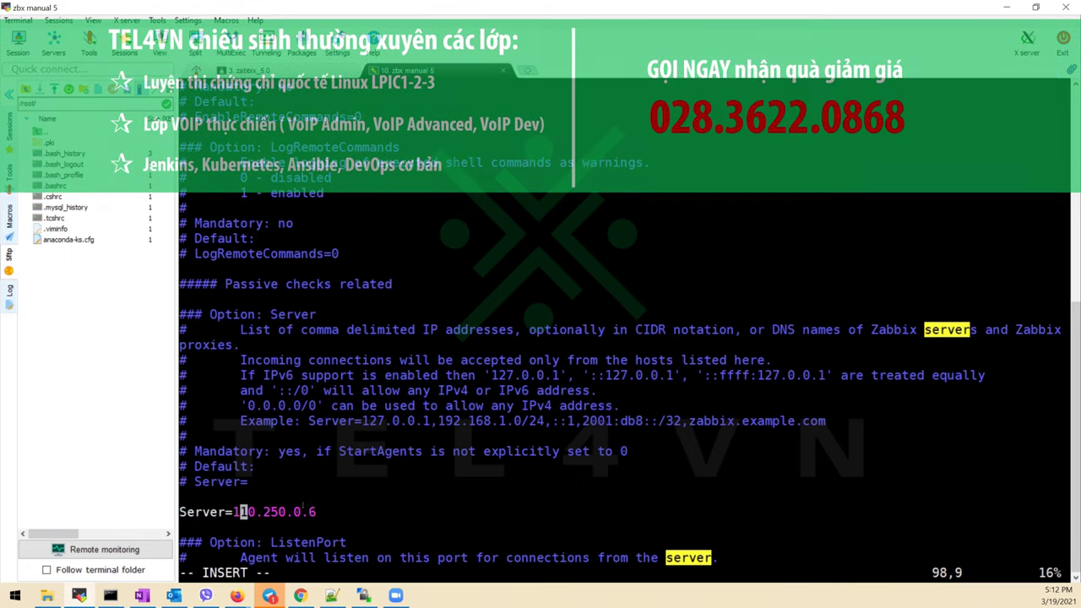
type("127.0.0.1")
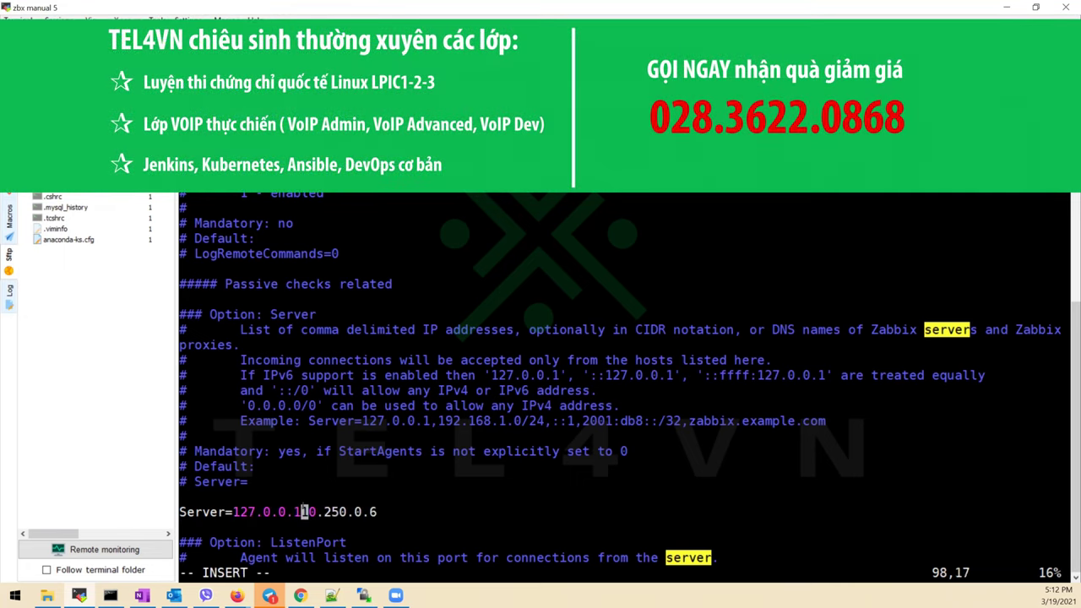
type(",")
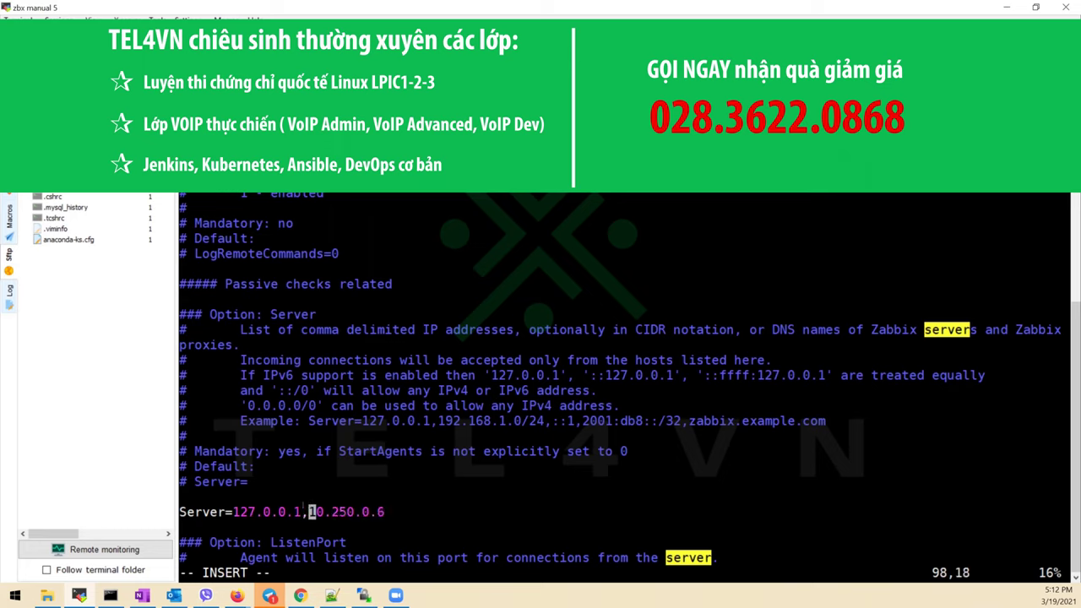
key("Right")
key("Right")
key("Right")
key("Right")
key("Right")
key("Right")
key("Right")
key("Right")
key("Right")
key("Right")
type("/32")
left_click_drag(233, 512, 405, 512)
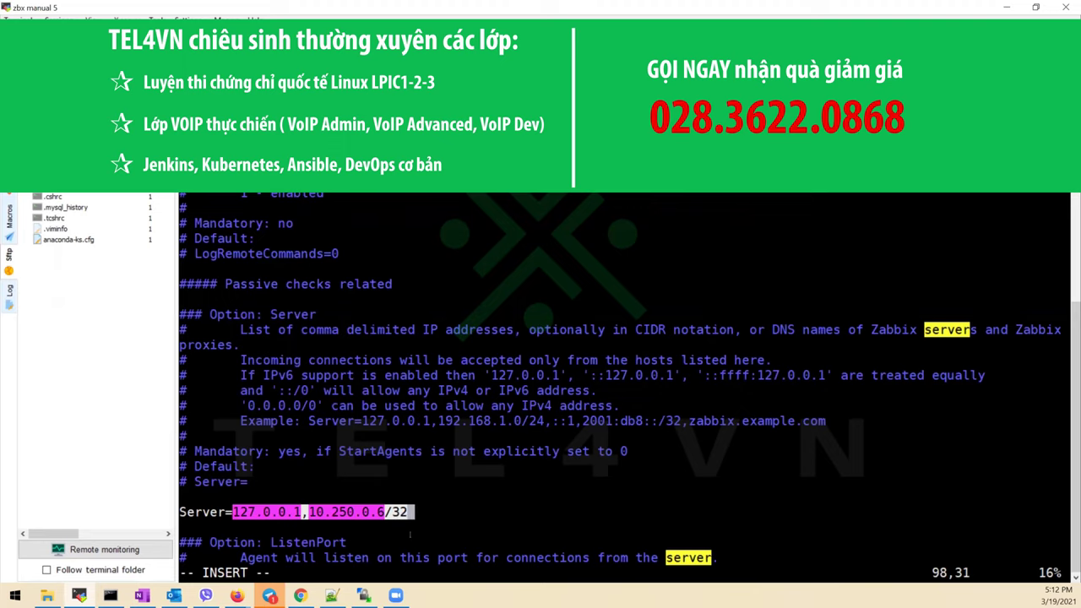
Set ServerActive to 127.0.0.1,10.250.0.6/32 and save the file with :wq
key("Down")
key("Down")
key("Down")
key("Down")
key("Down")
key("Down")
key("Down")
key("Down")
key("Down")
key("Down")
key("Down")
key("Down")
key("Down")
key("Down")
key("Down")
key("Down")
key("Down")
key("Down")
key("Down")
key("Down")
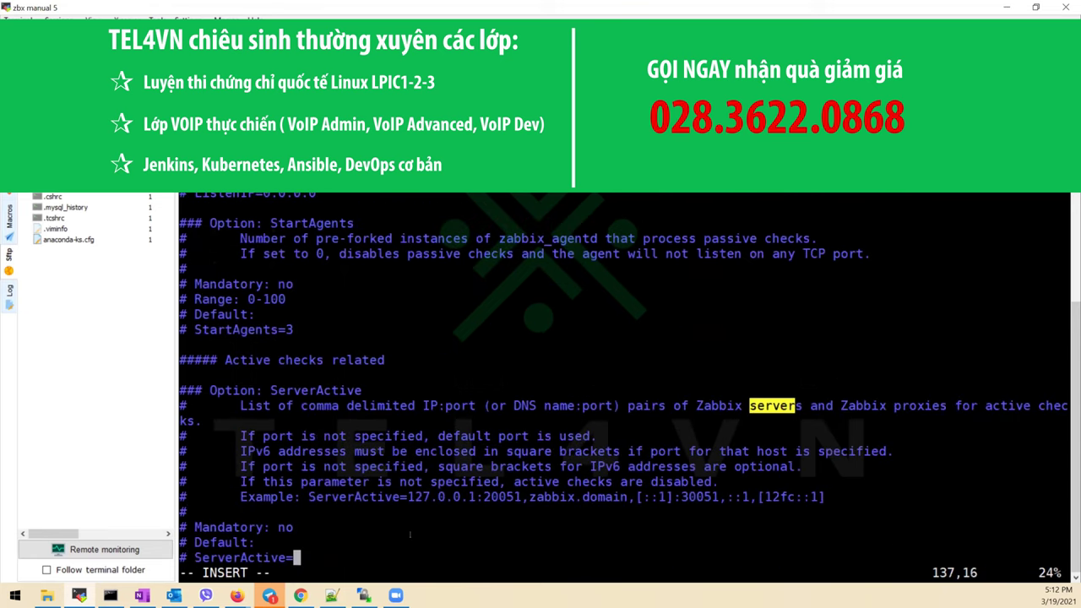
key("Down")
key("Down")
key("Down")
key("Down")
key("Down")
key("Down")
key("Down")
key("Down")
key("Down")
key("Up")
key("Up")
key("Up")
key("Up")
key("Up")
key("Up")
key("Up")
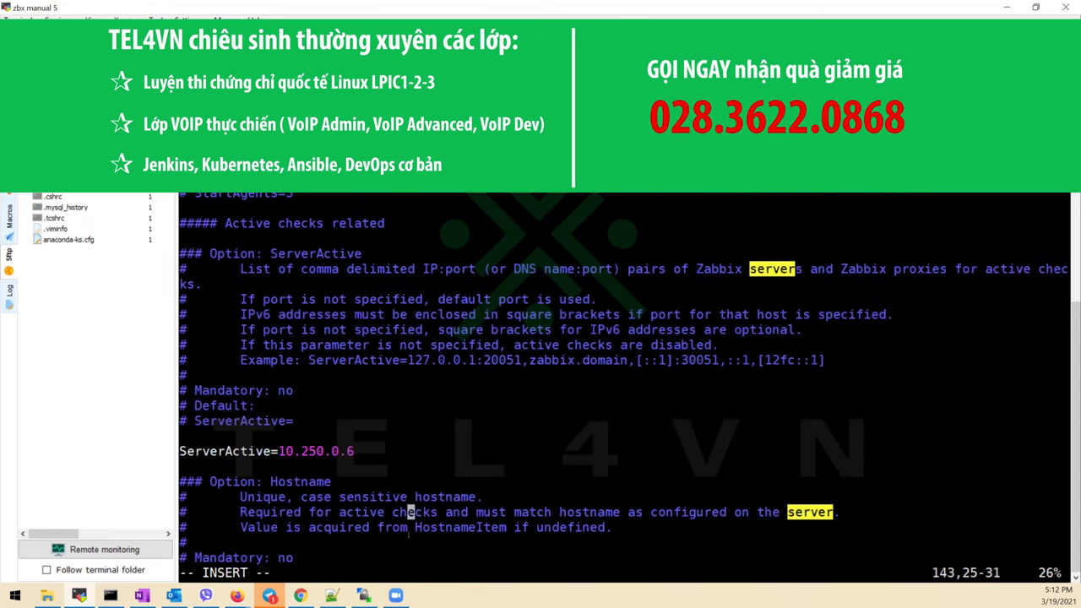
key("BackSpace")
key("BackSpace")
key("BackSpace")
key("BackSpace")
key("BackSpace")
key("BackSpace")
key("BackSpace")
key("BackSpace")
key("BackSpace")
key("BackSpace")
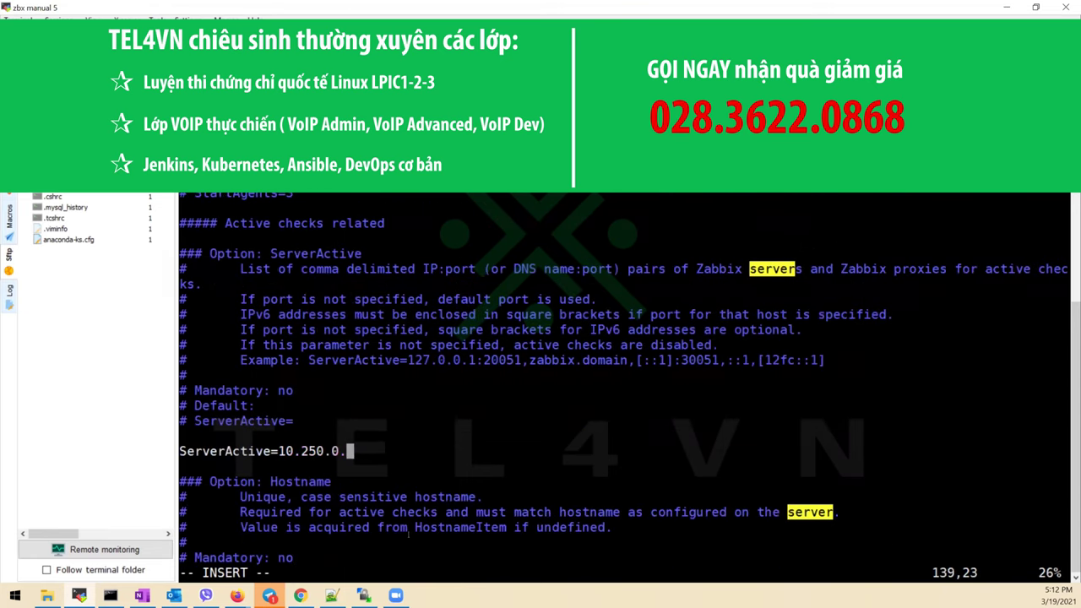
right_click(410, 533)
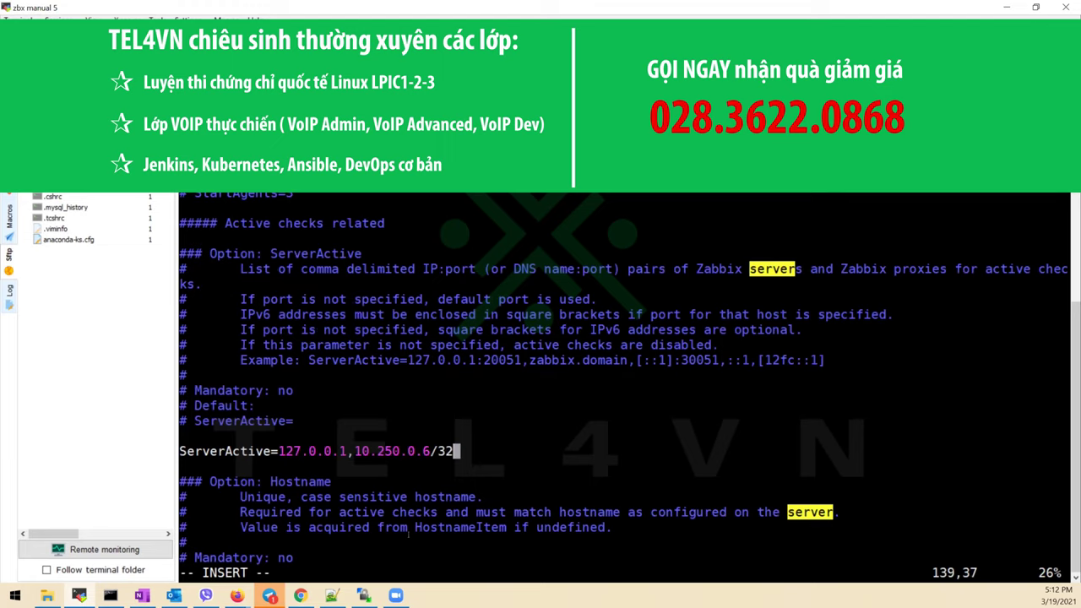
key("Escape")
type(":wq")
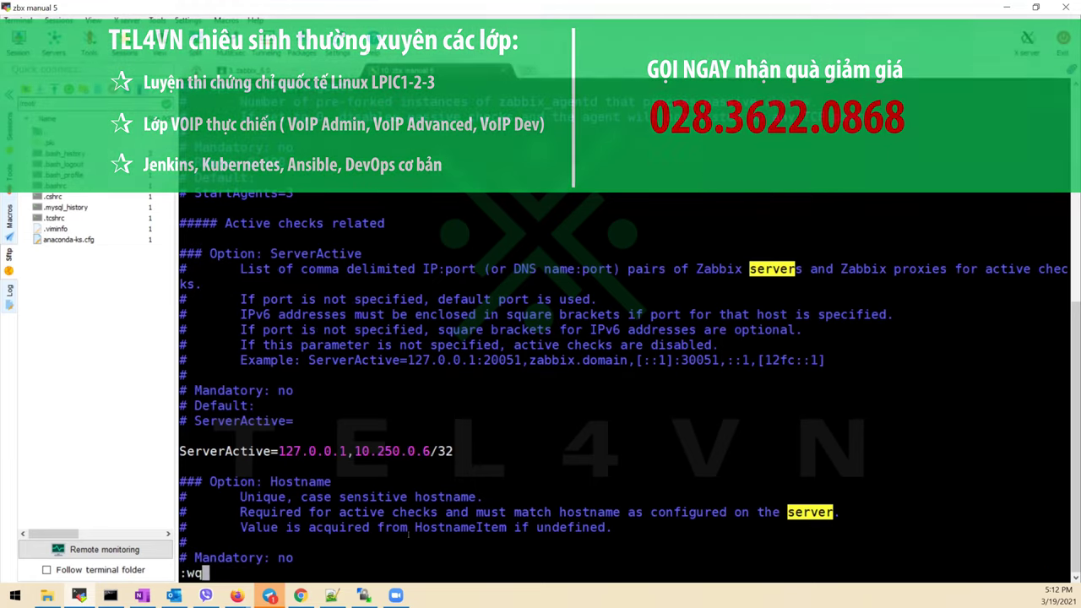
key("Return")
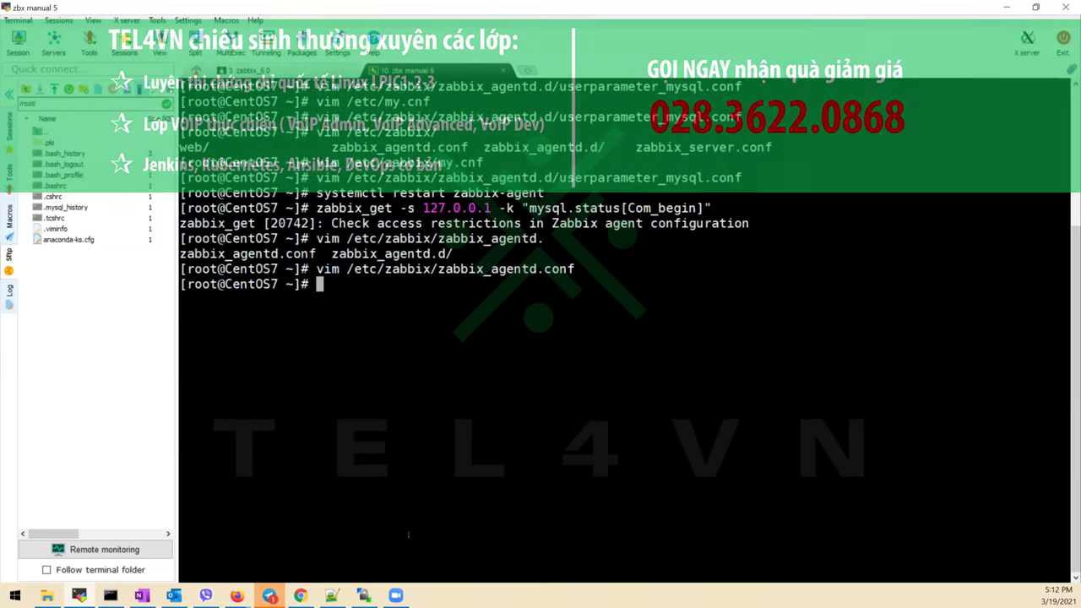
key("Up")
key("Up")
key("Up")
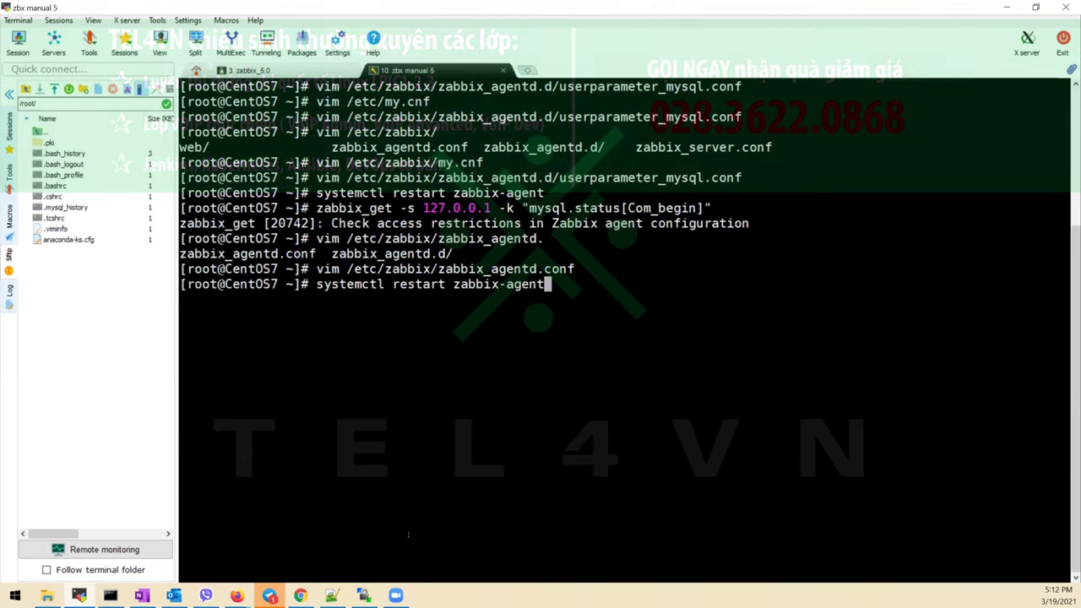
Restart zabbix-agent and rerun the Com_begin query, now getting ERROR 1045 access denied
key("Return")
key("Up")
key("Up")
key("Up")
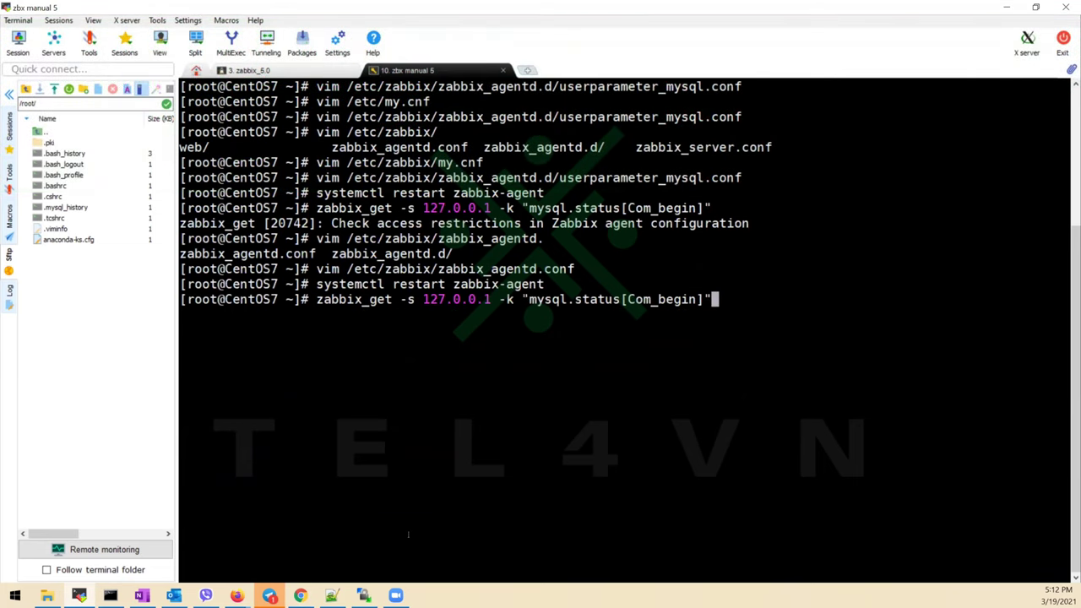
key("Return")
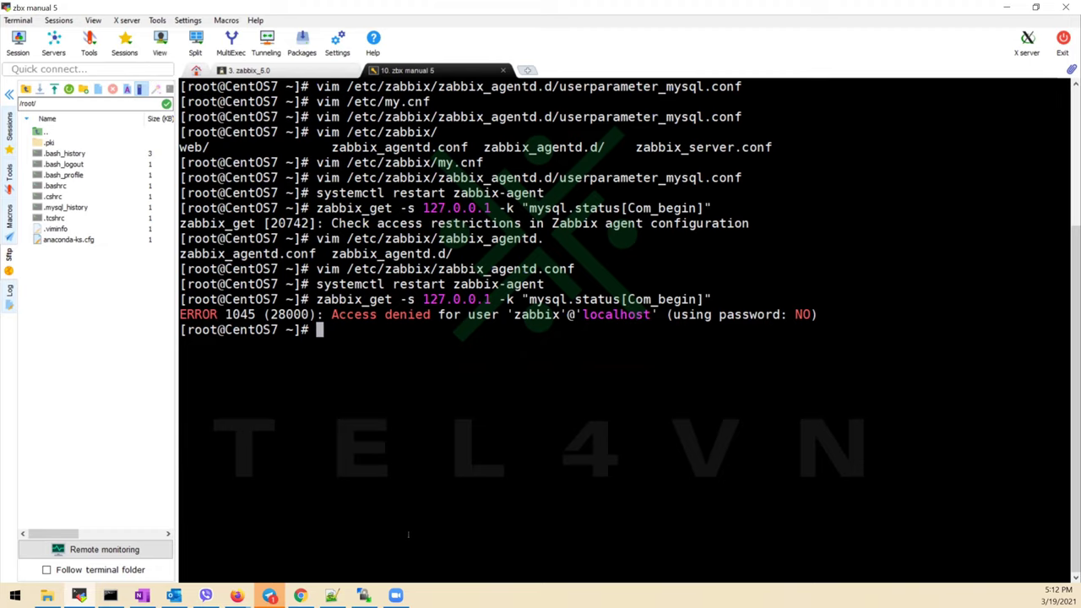
key("Up")
key("Up")
key("Up")
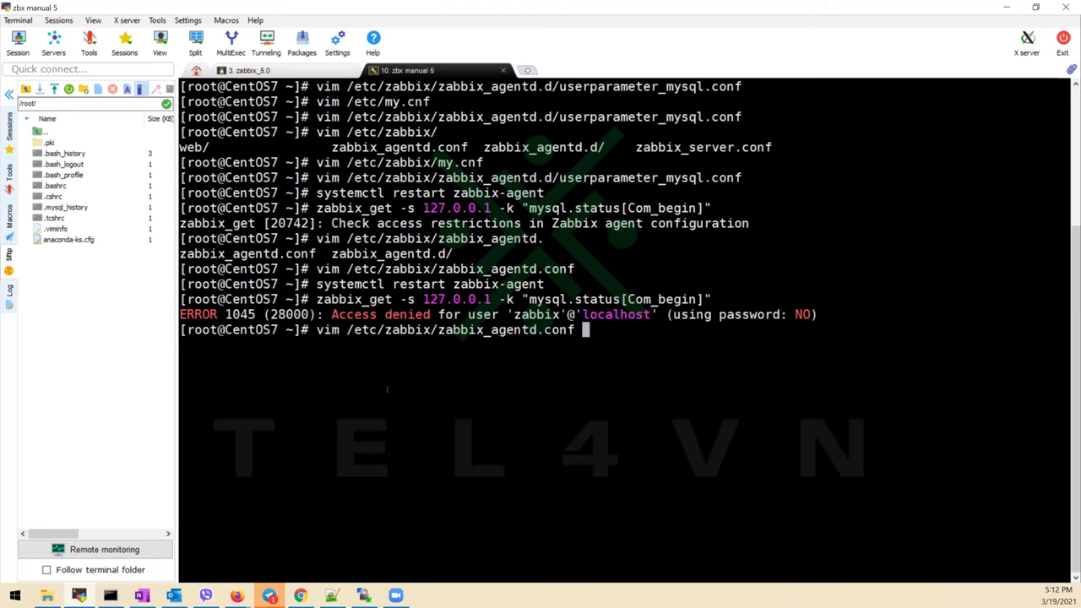
left_click_drag(331, 314, 712, 315)
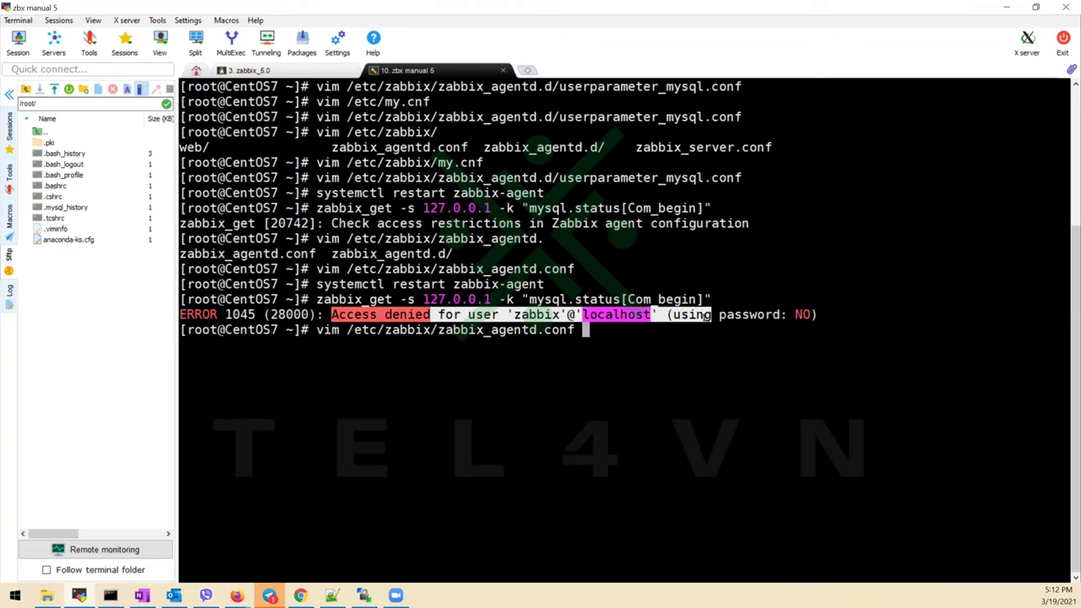
left_click(730, 349)
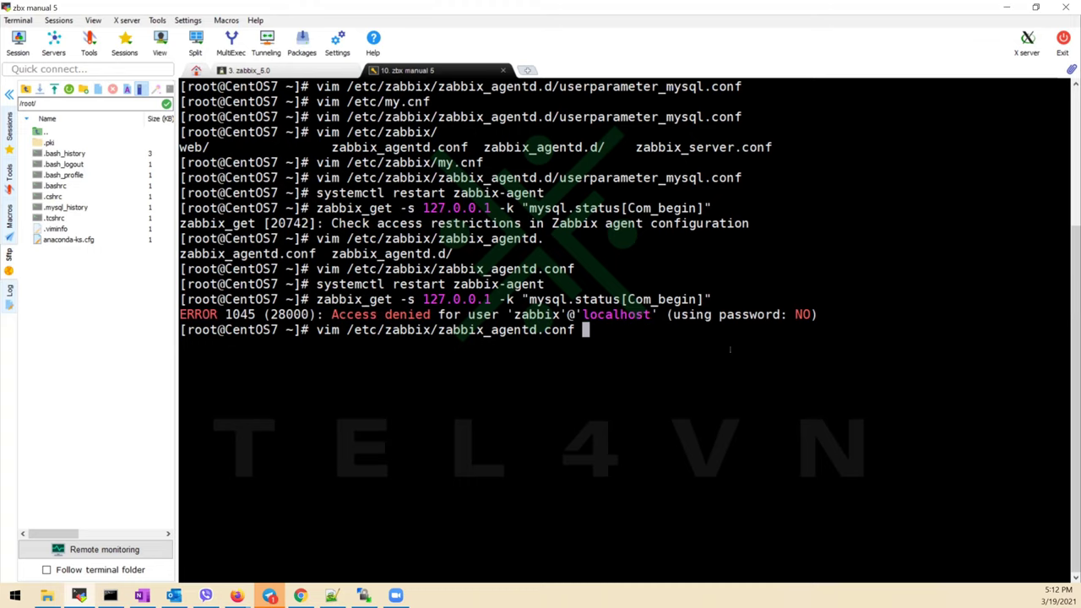
key("Down")
key("Down")
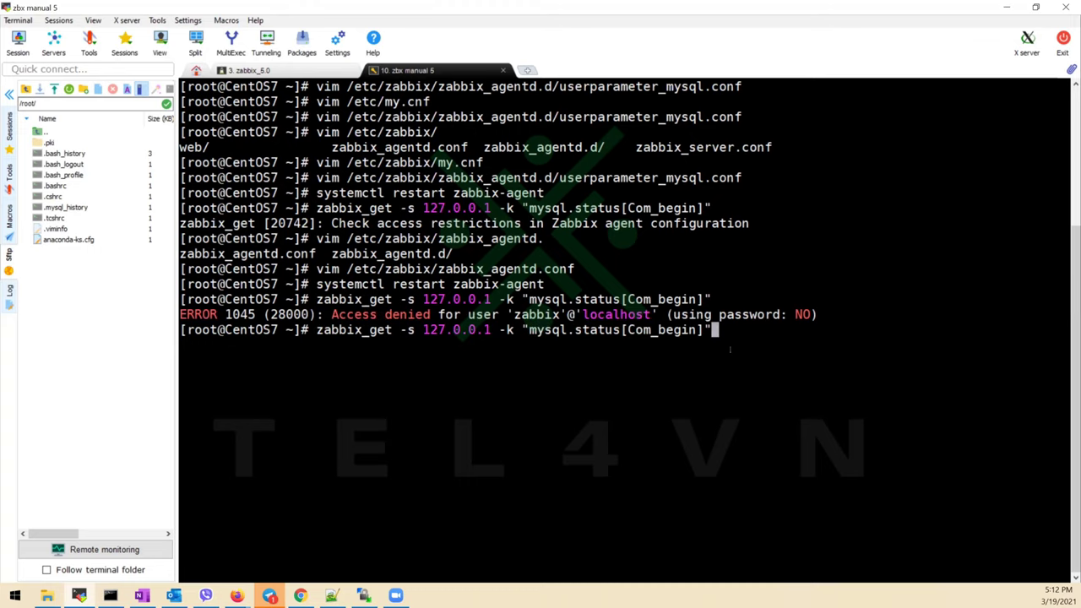
key("Up")
key("Up")
key("Up")
key("Up")
key("Up")
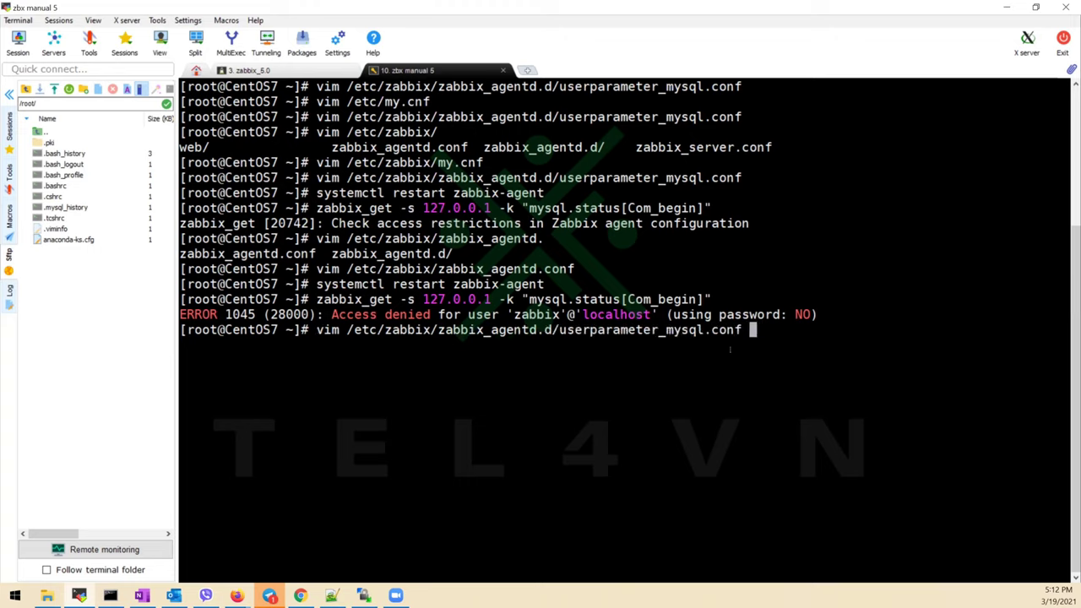
key("Up")
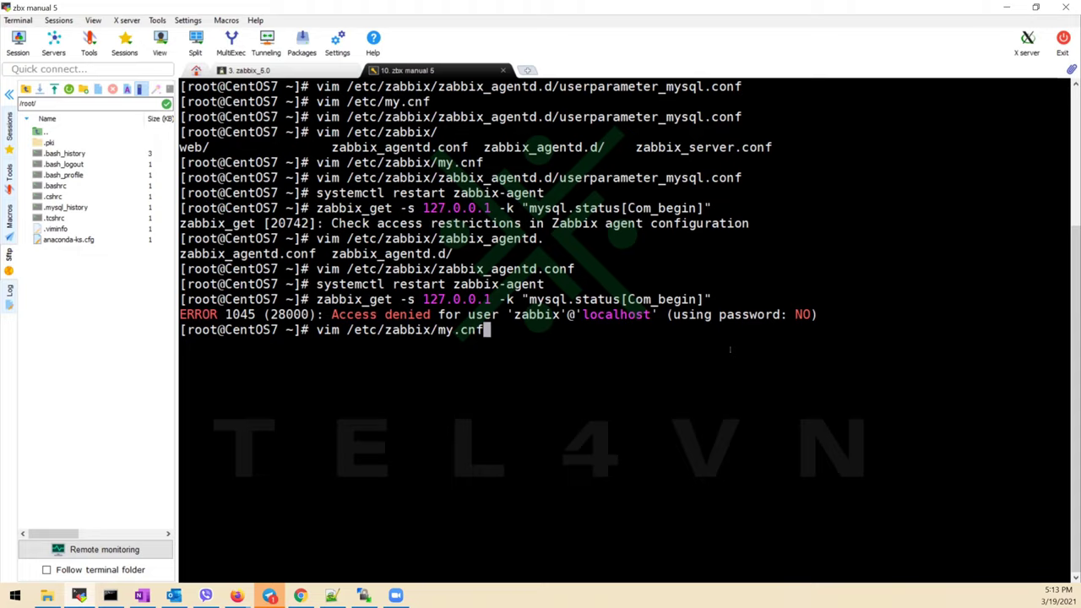
key("Down")
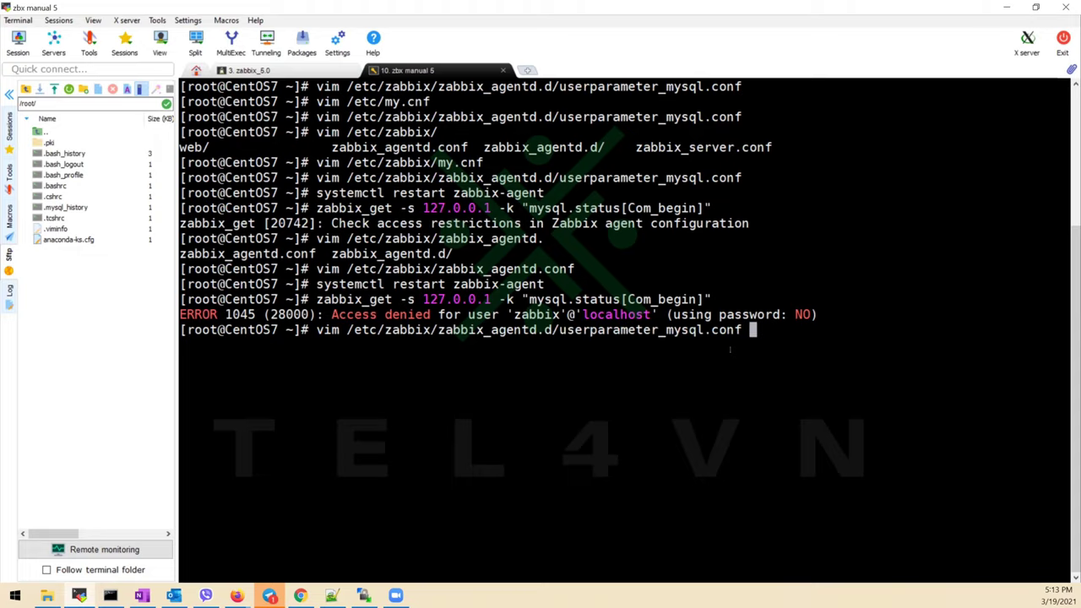
key("Up")
key("Return")
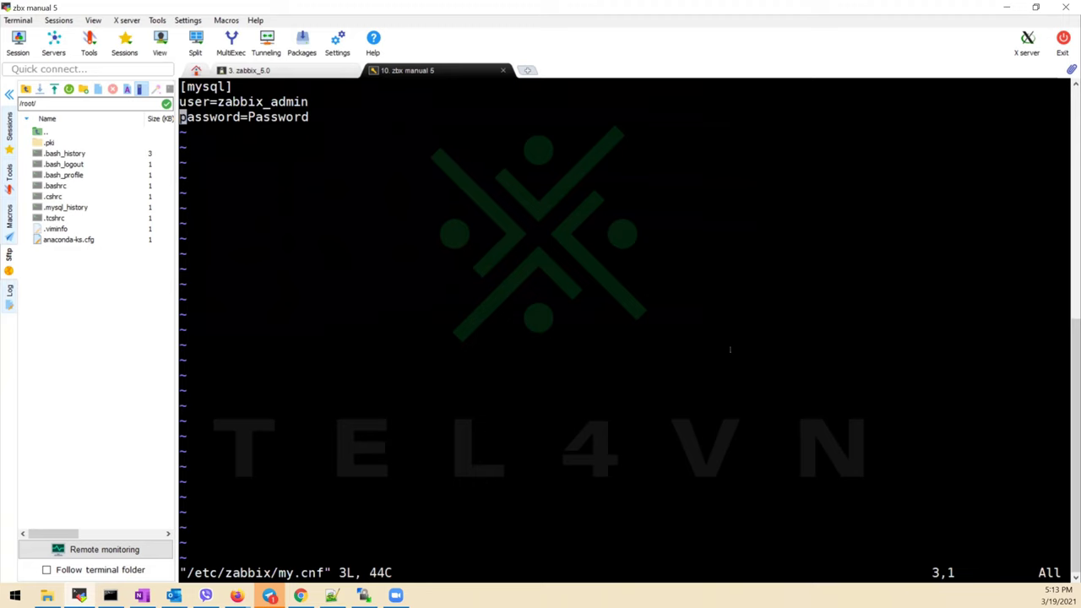
type(":q")
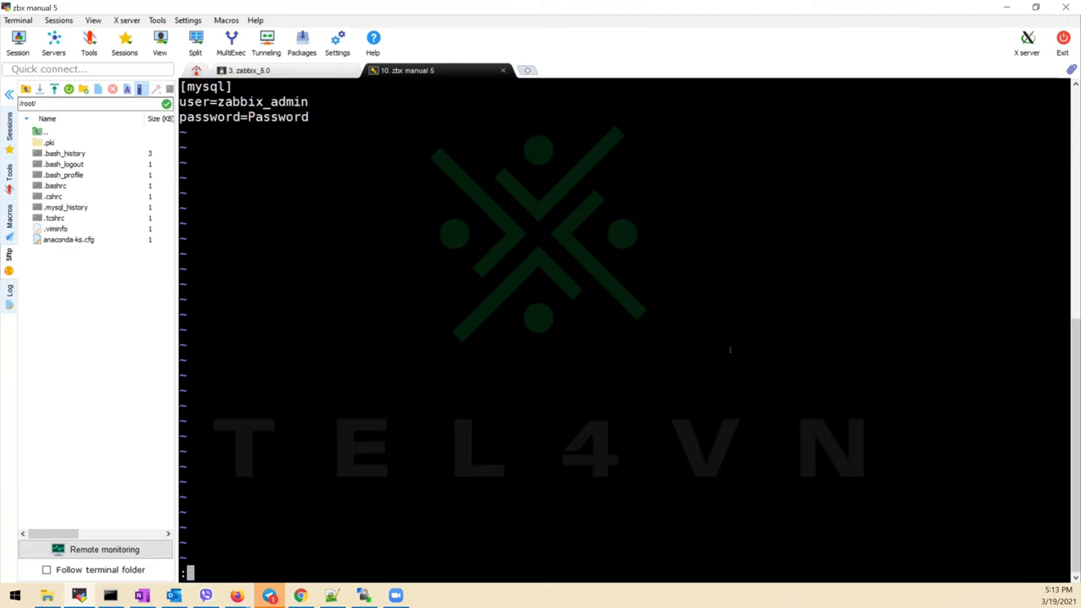
key("Return")
key("Up")
key("Up")
key("Up")
key("Up")
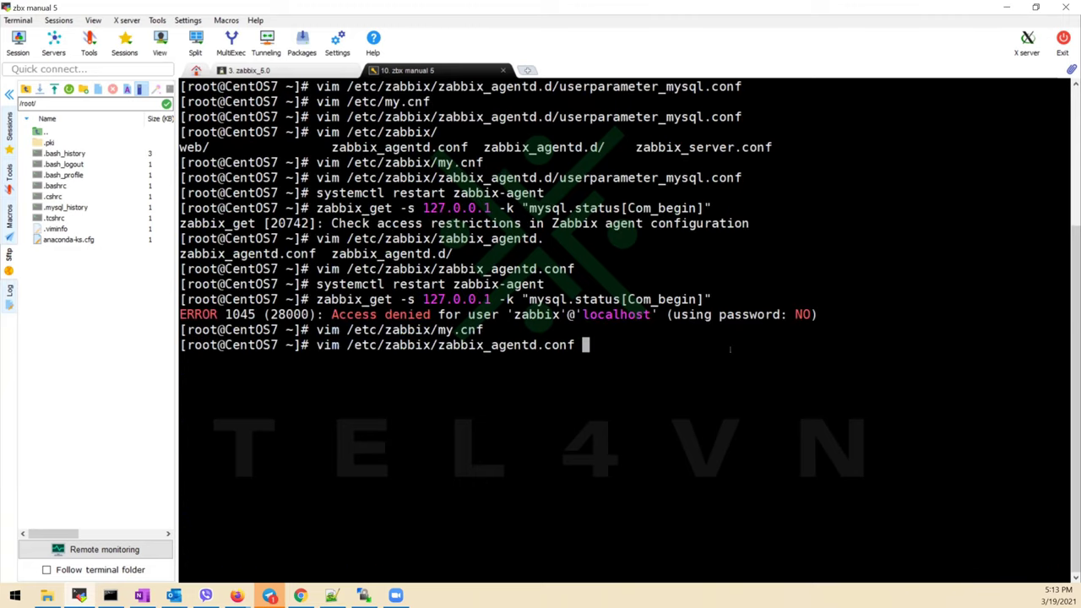
key("Down")
key("Down")
key("Up")
key("Up")
key("Up")
key("Up")
key("Up")
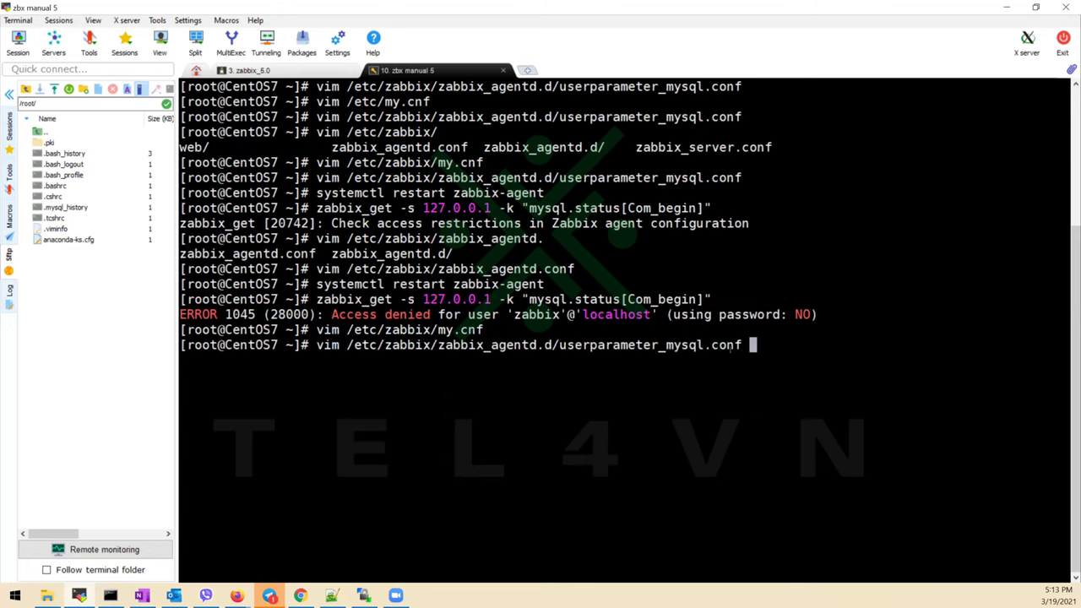
key("Return")
key("Down")
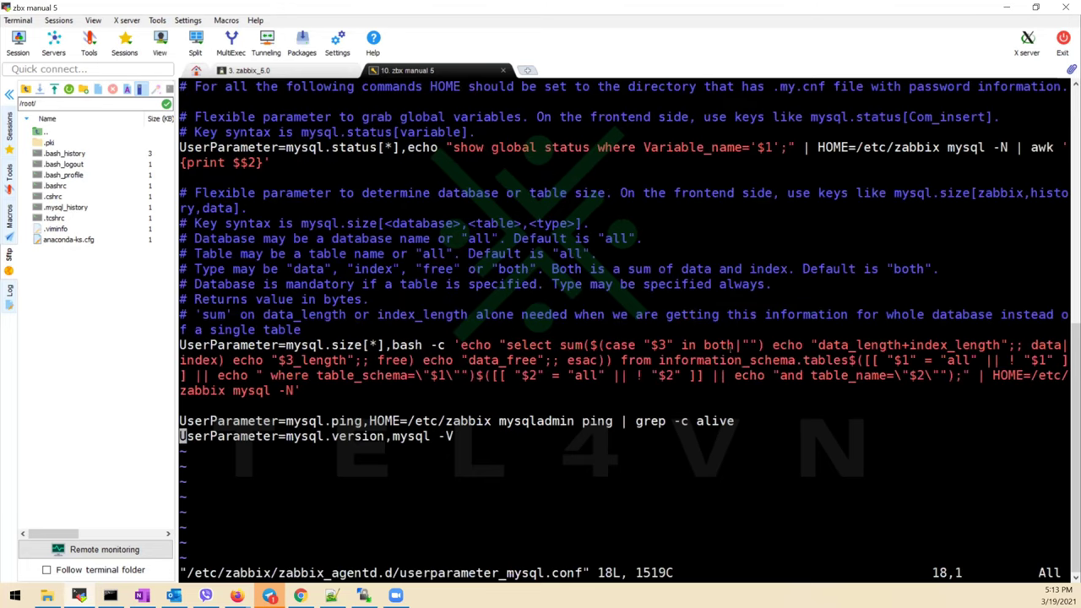
key("Right")
key("Up")
key("Up")
key("Up")
key("Up")
key("Up")
key("Down")
key("Down")
key("Down")
key("Down")
key("Down")
key("Right")
type(":wq")
key("Return")
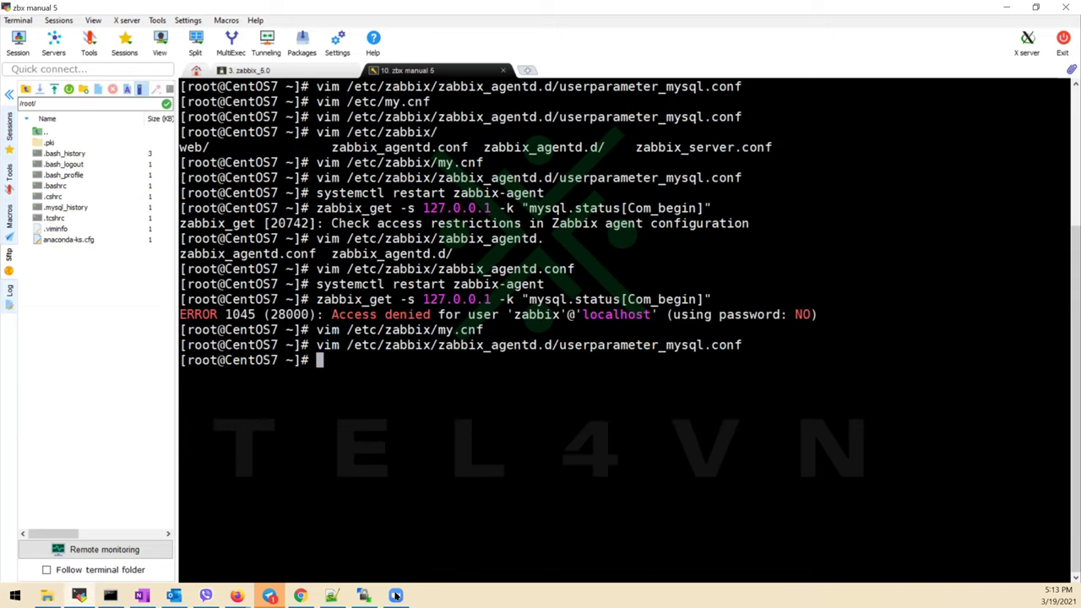
Reconnect the WinSCP session and open userparameter_mysql.conf for editing
left_click(395, 596)
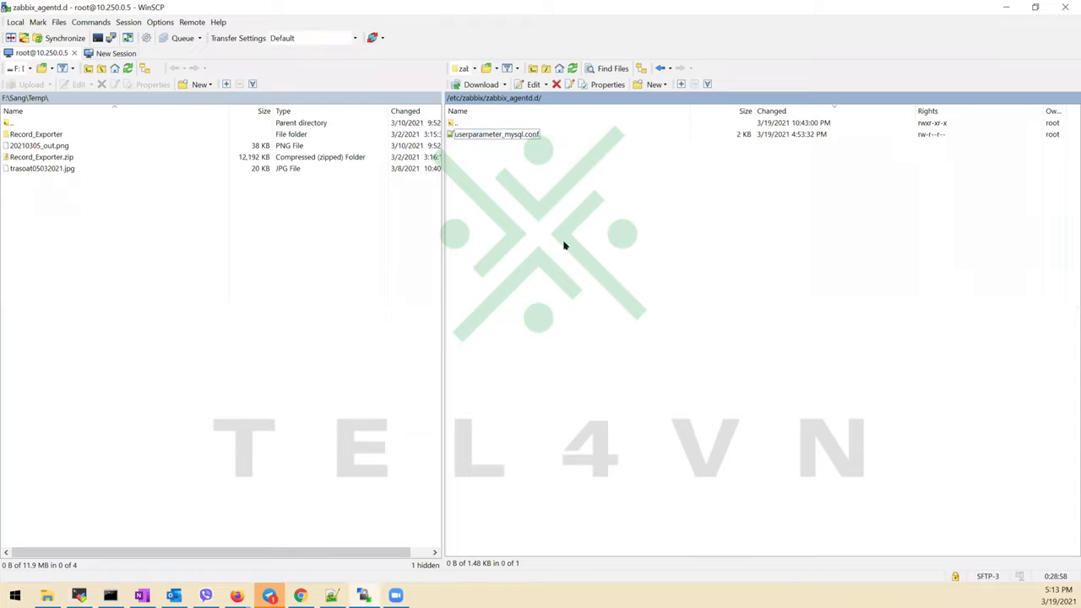
left_click(573, 68)
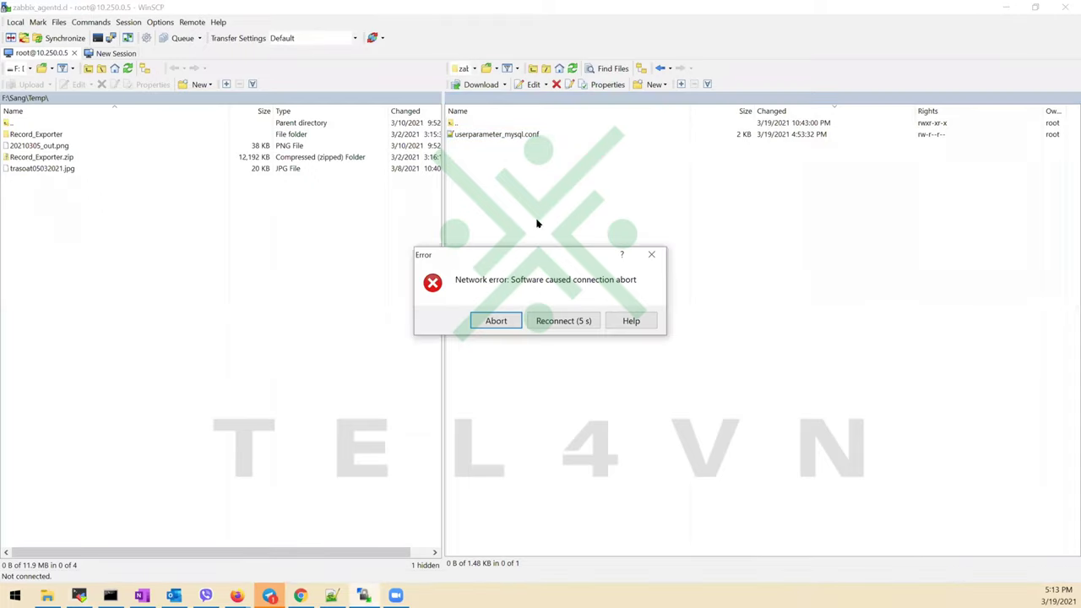
left_click(542, 321)
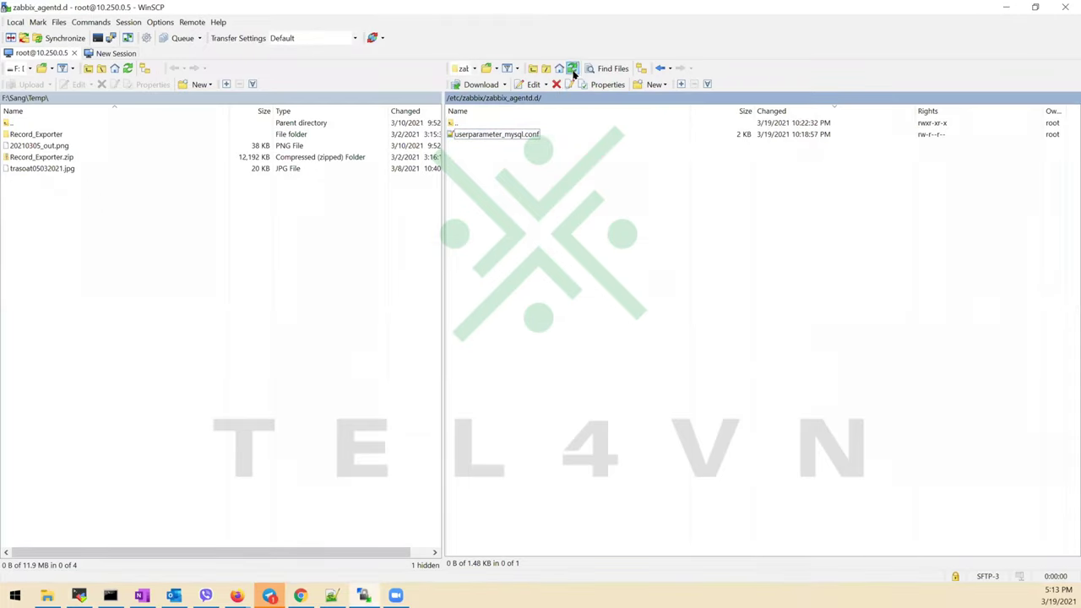
double_click(525, 135)
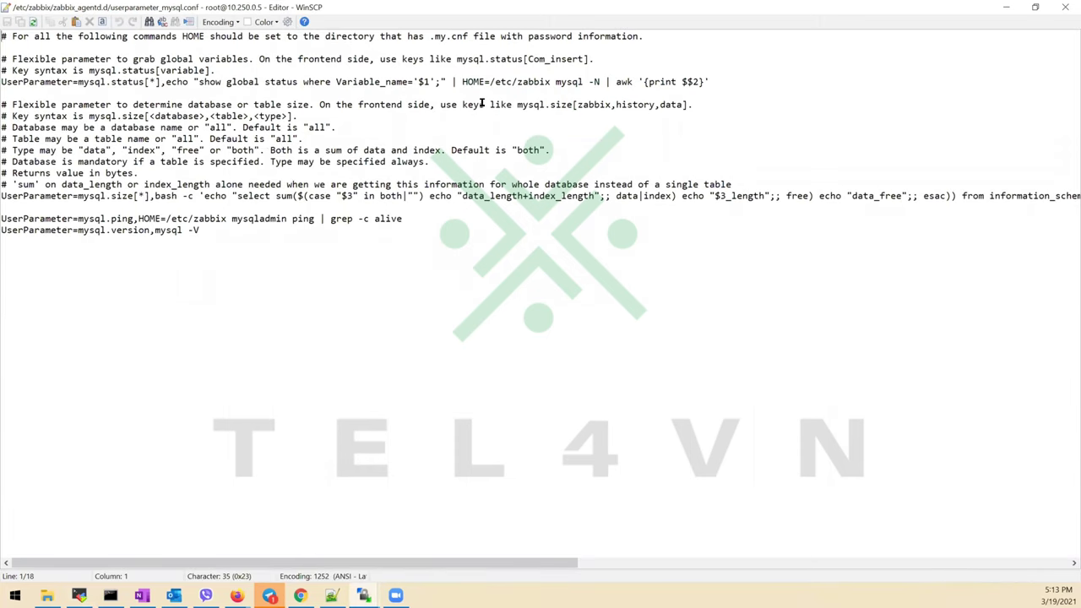
Append a trailing / to HOME=/etc/zabbix on the mysql.status, ping and size lines
left_click(551, 82)
left_click(80, 596)
key("Up")
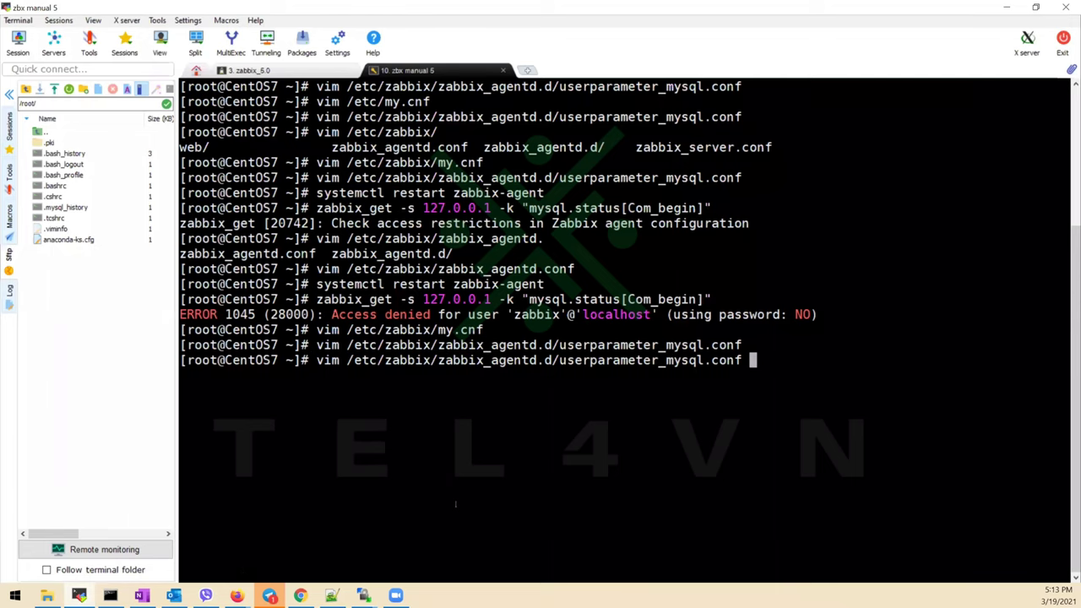
key("Up")
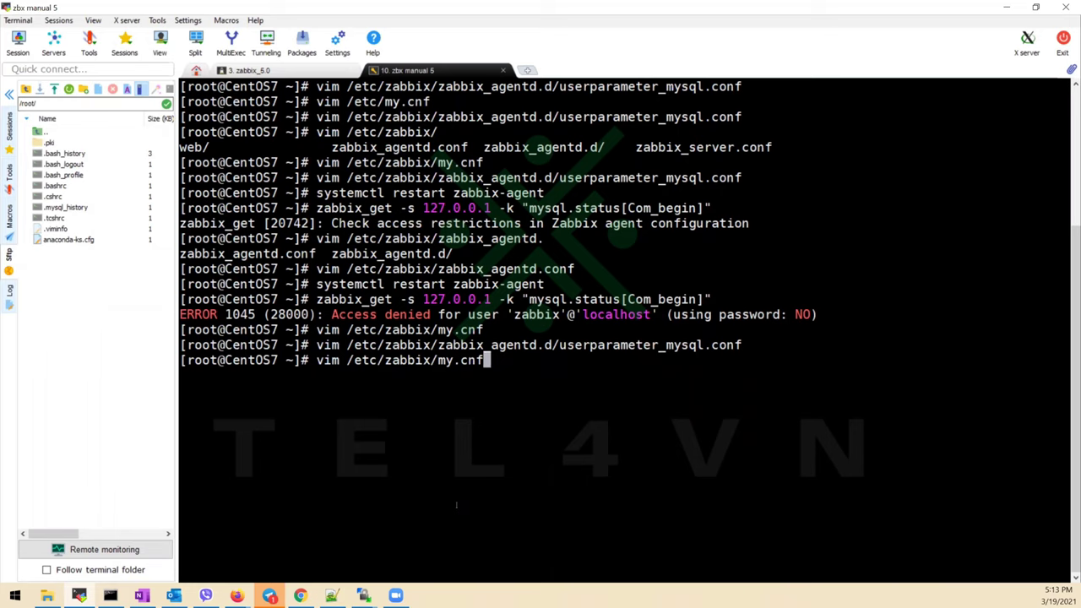
key("alt+Tab")
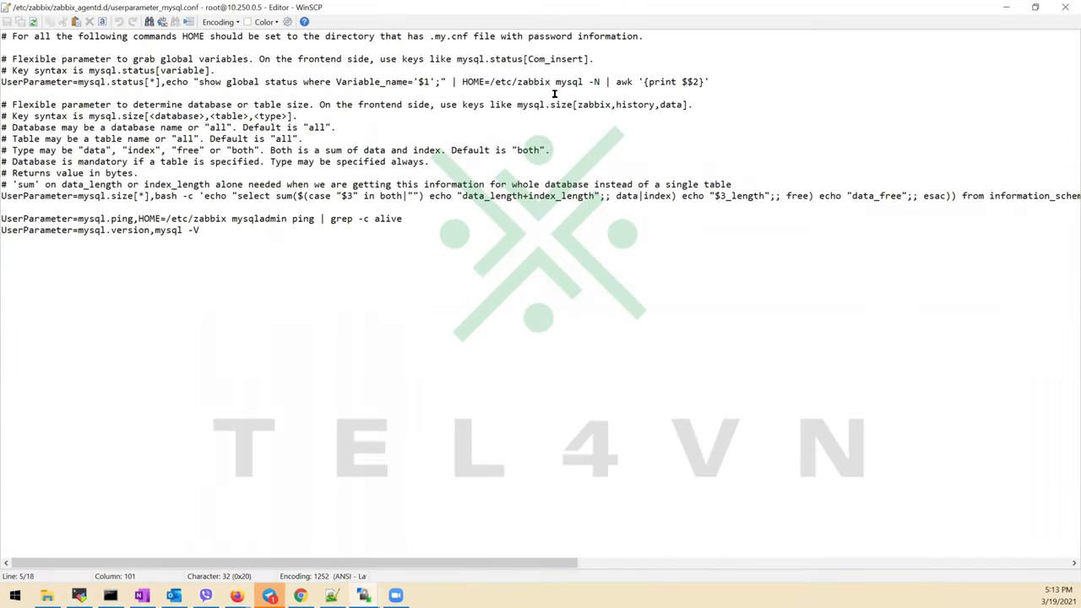
type("/")
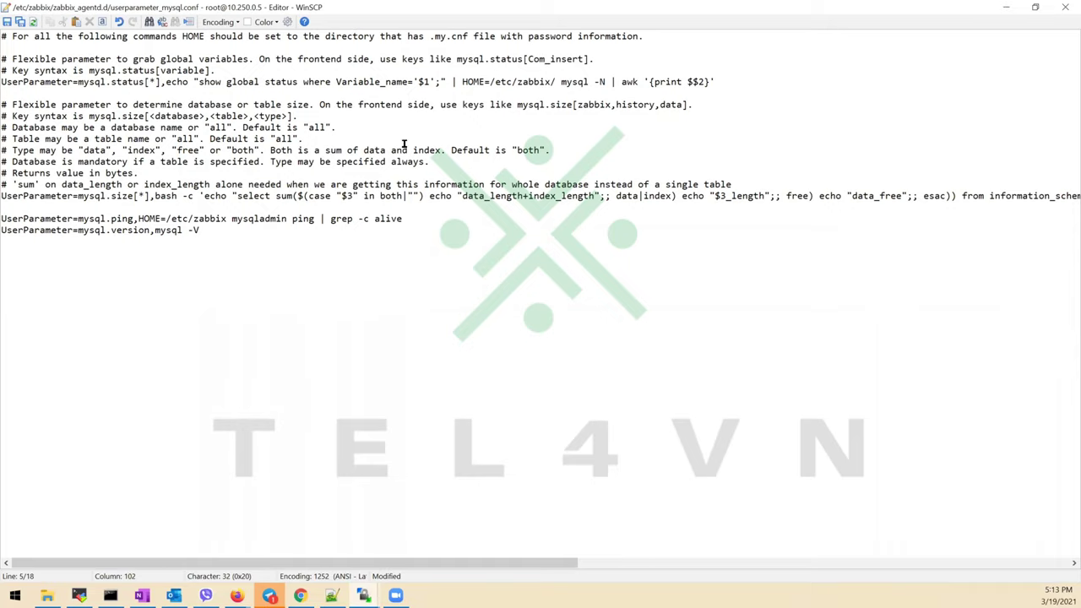
left_click(229, 220)
type("/")
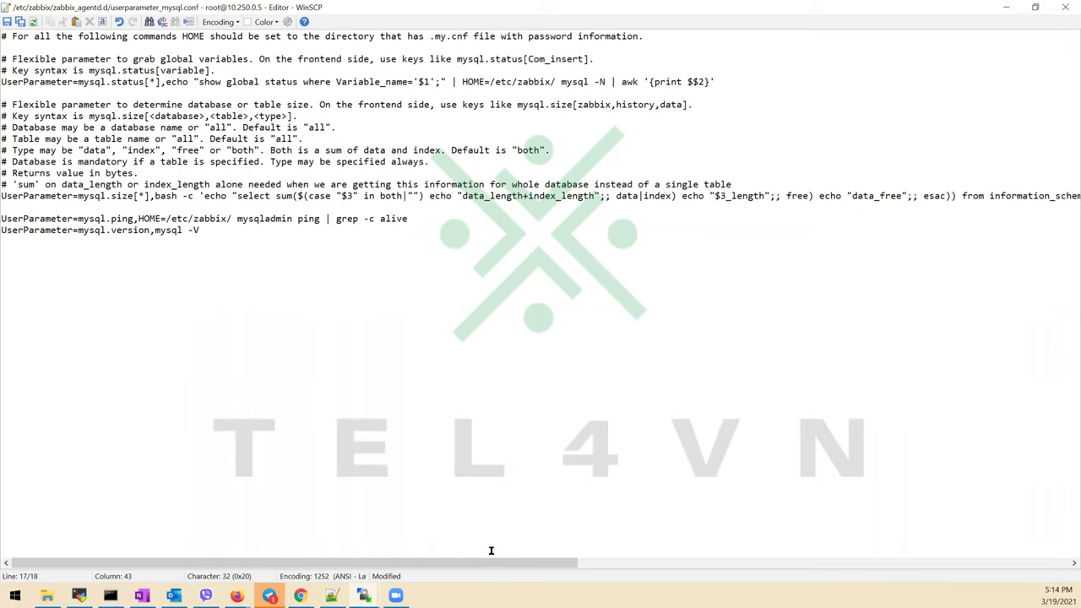
left_click(627, 563)
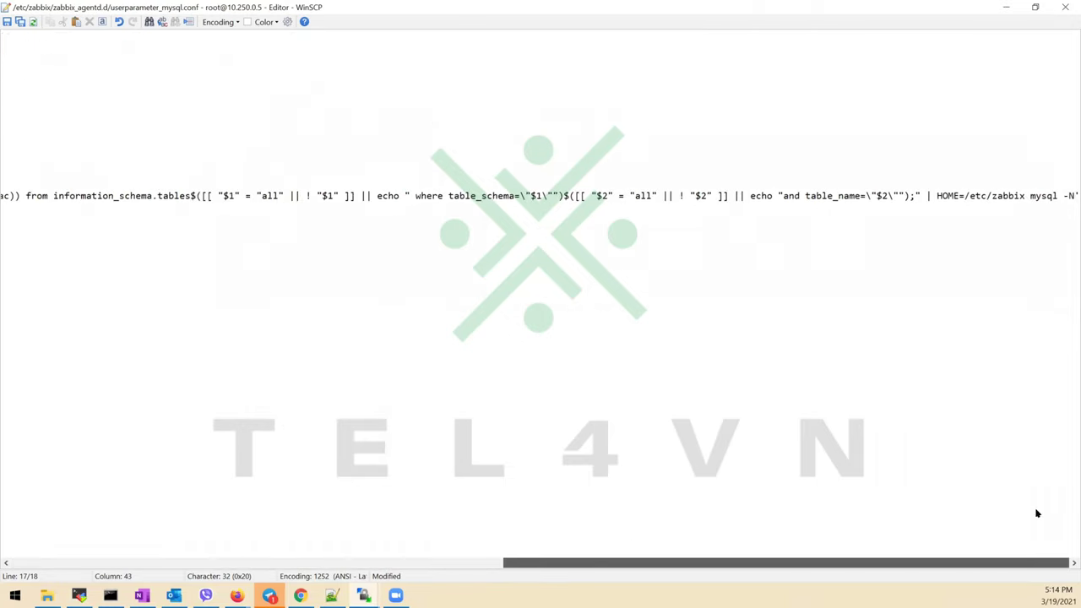
left_click(1026, 196)
type("/")
Close the editor, saving and uploading the file, and return to the terminal
key("Escape")
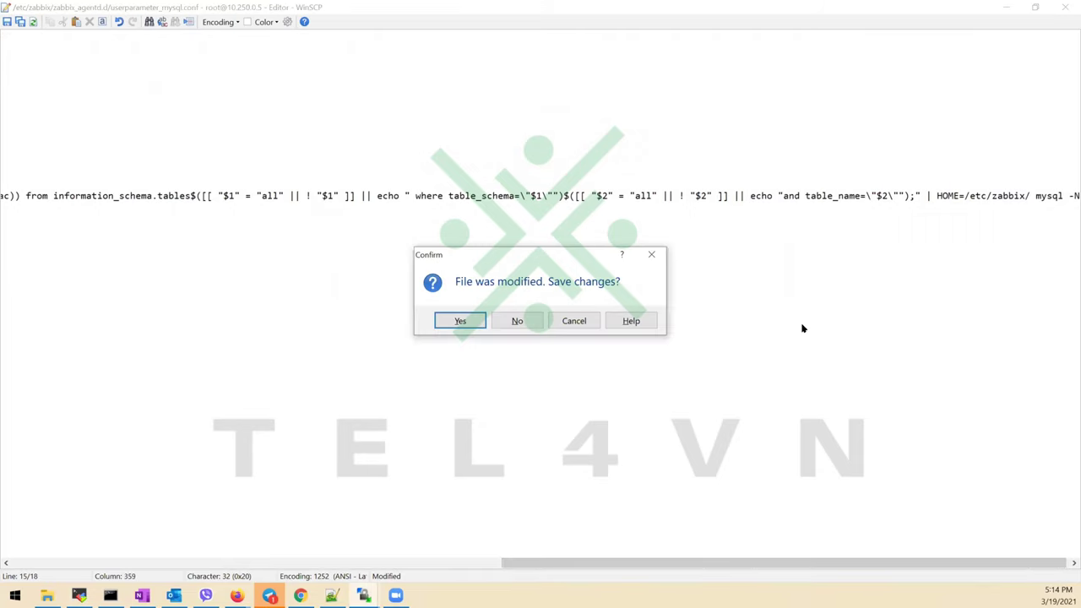
left_click(467, 321)
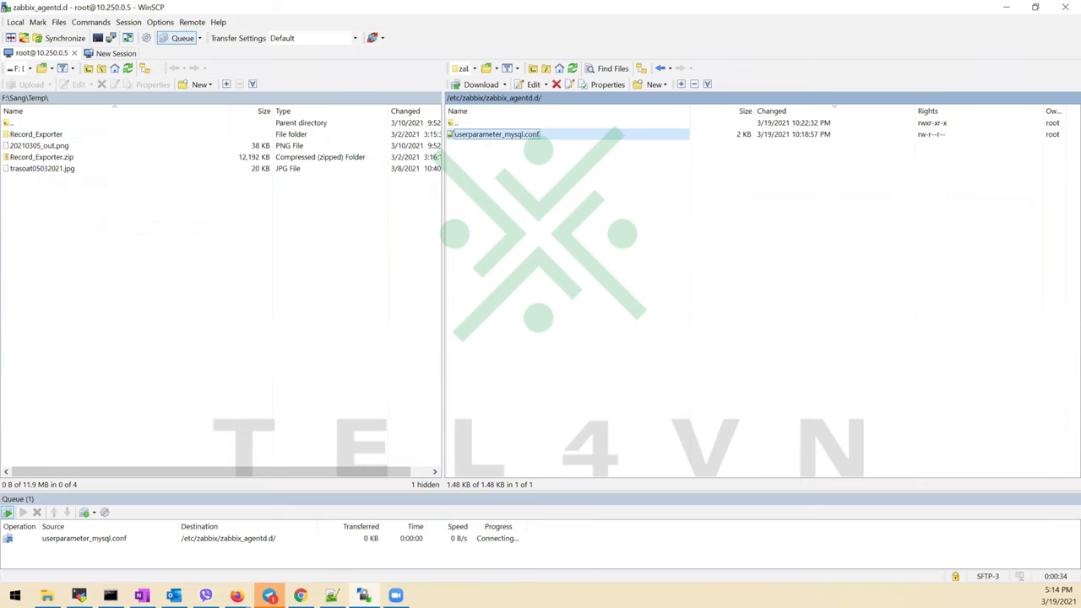
left_click(1007, 8)
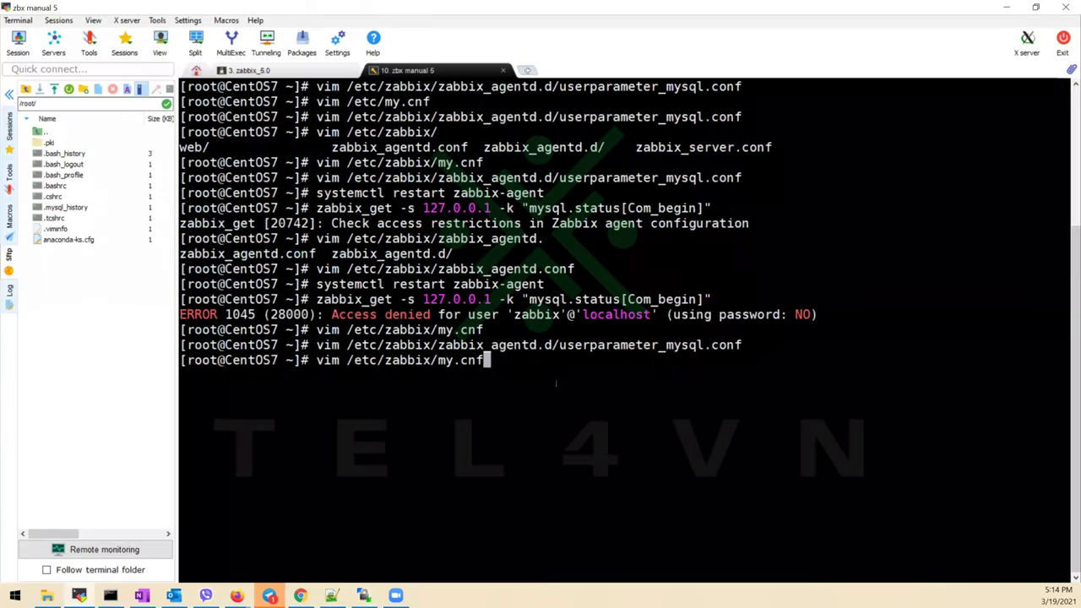
Restart zabbix-agent and rerun the Com_begin test, which still returns ERROR 1045 access denied
key("Up")
key("Up")
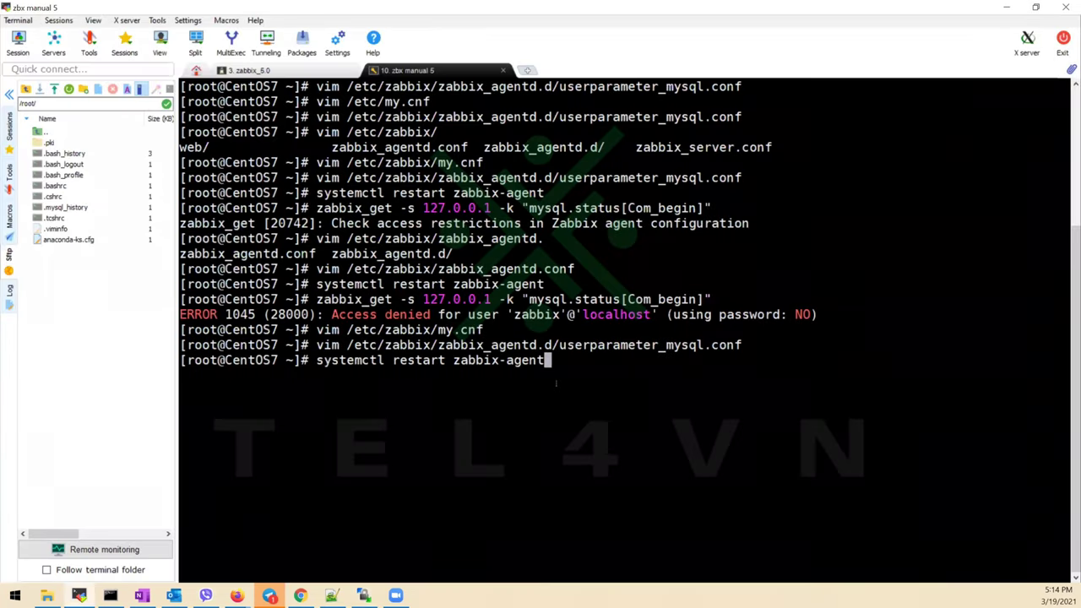
key("Return")
key("Up")
key("Up")
key("Up")
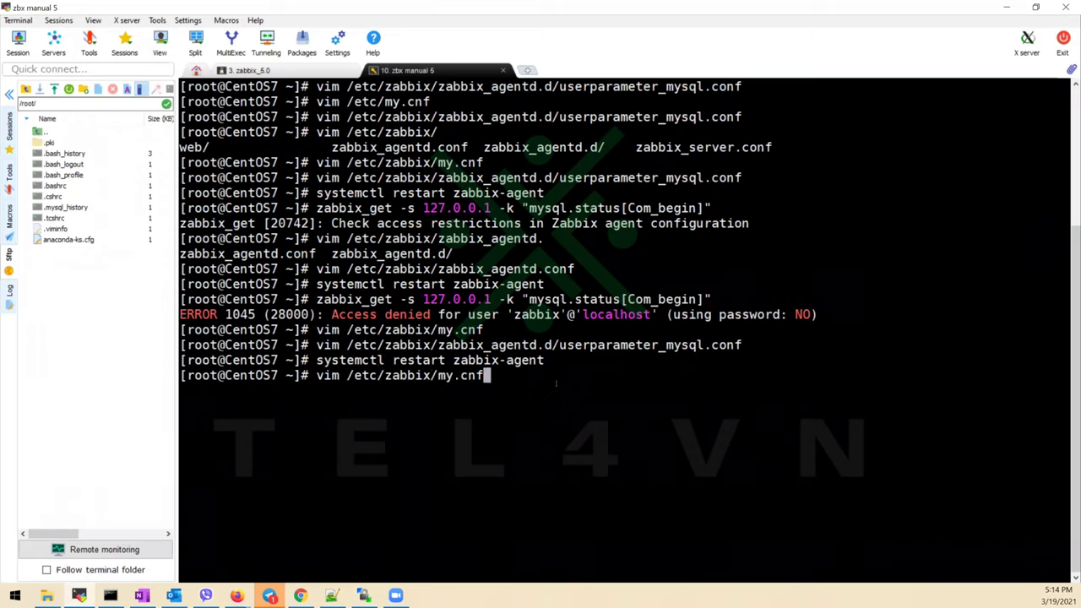
key("Up")
key("Return")
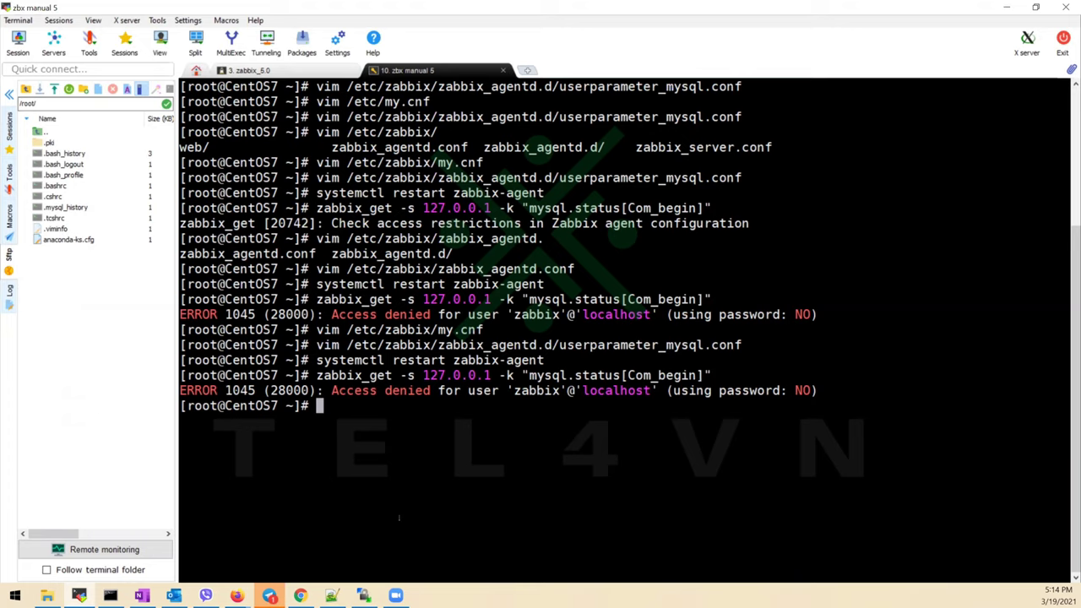
key("Up")
key("Up")
key("Up")
key("Up")
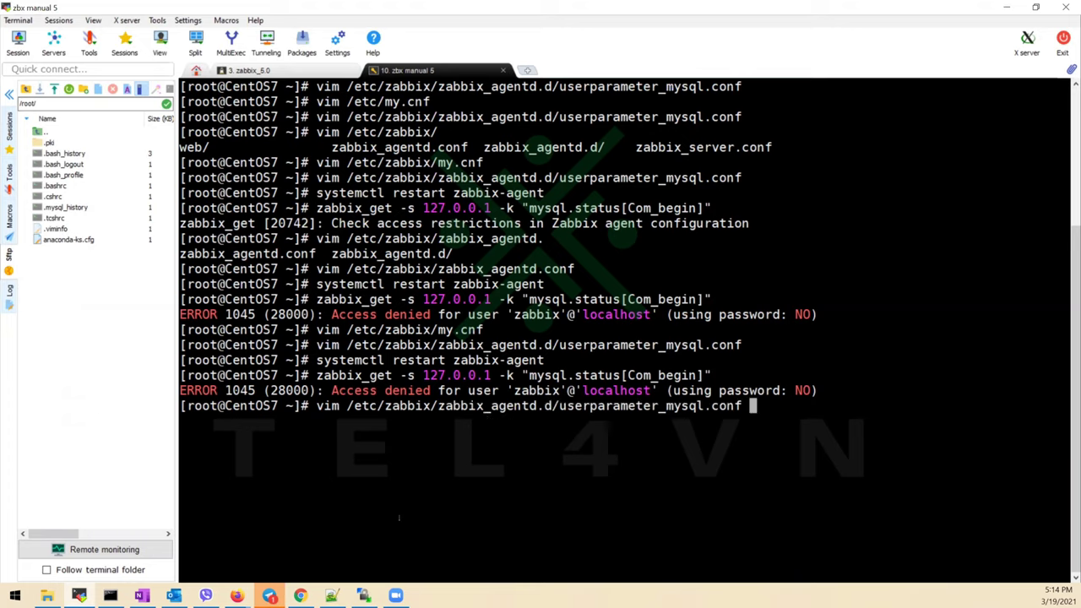
key("Up")
key("Down")
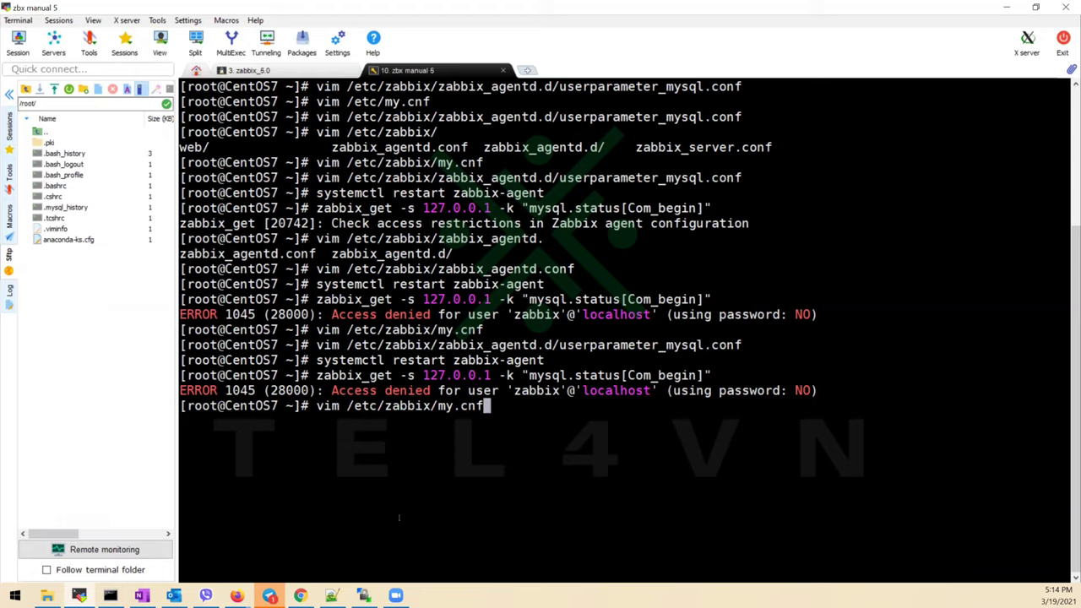
key("Return")
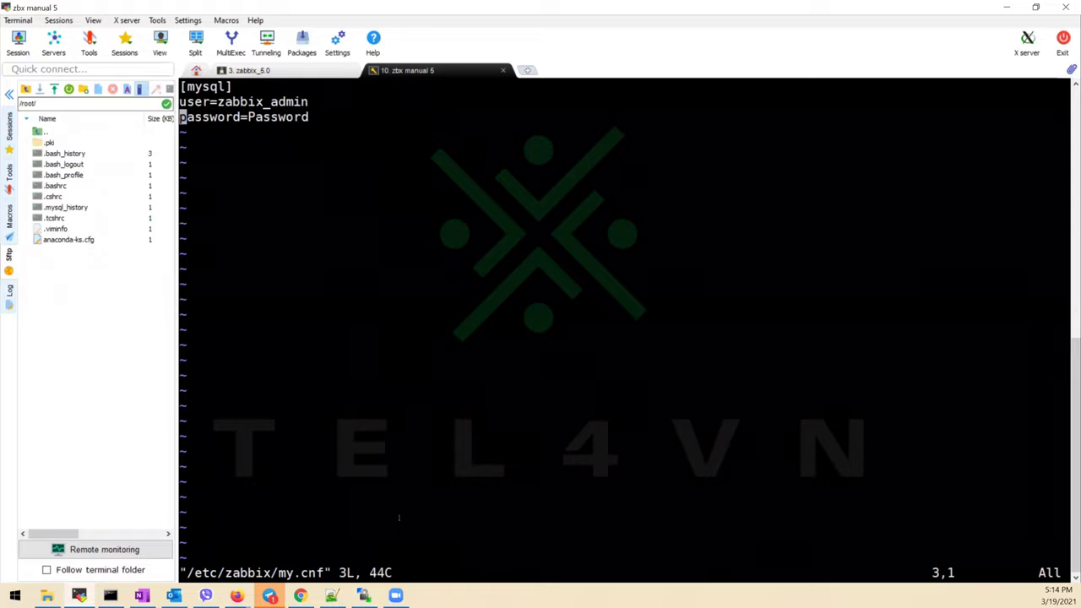
key("i")
key("Right")
key("Right")
key("Right")
key("Right")
key("Right")
key("Right")
key("Right")
key("Right")
key("Right")
key("Right")
key("Right")
key("Right")
key("Right")
key("Right")
key("Right")
key("Right")
key("Right")
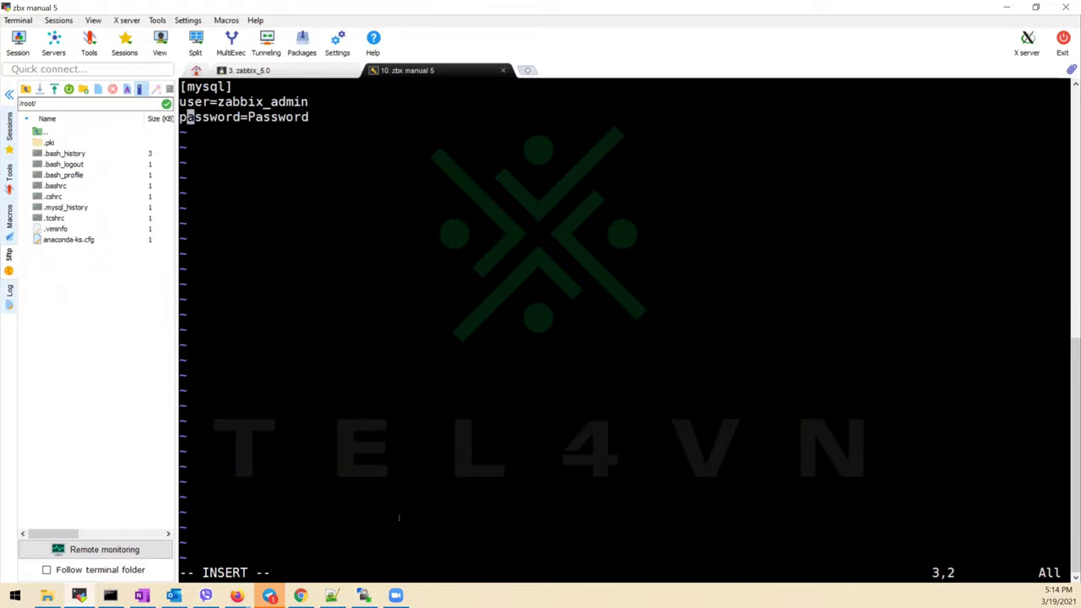
key("Return")
key("alt+Tab")
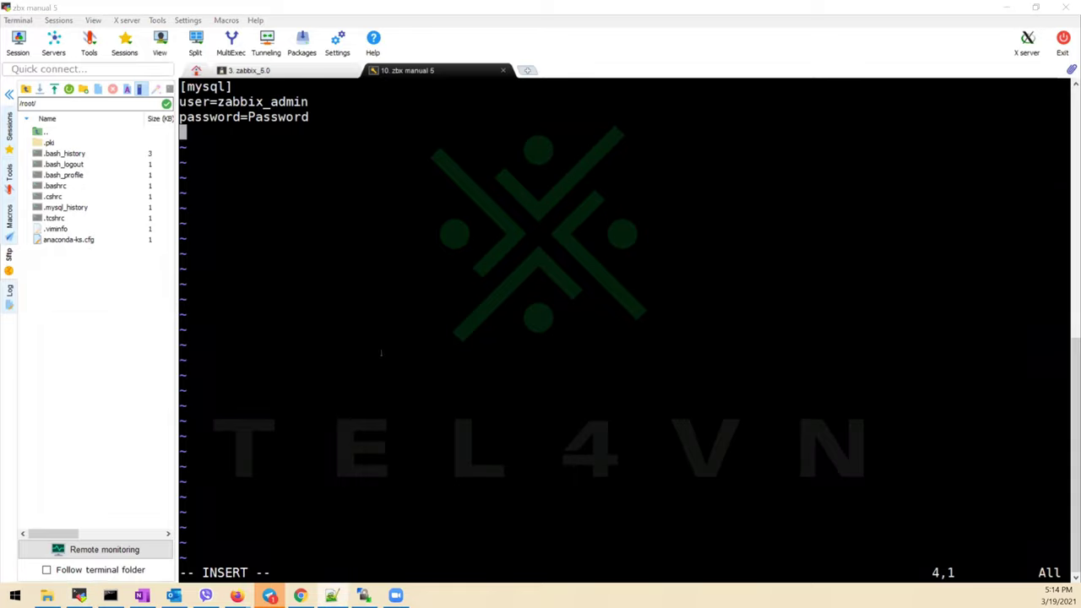
key("alt+Tab")
key("Escape")
type(":q")
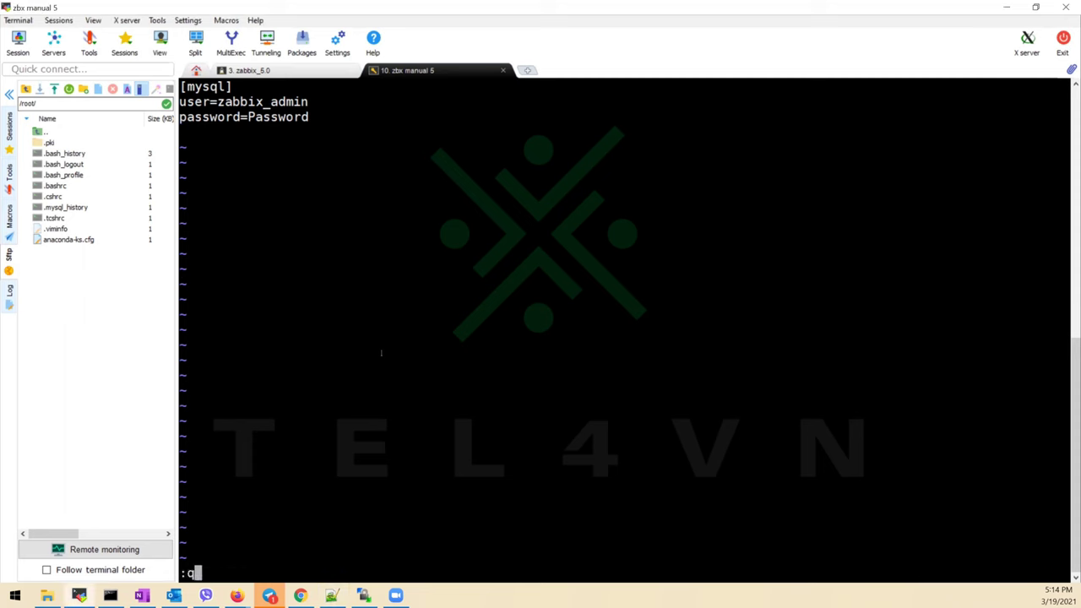
type("!")
key("Return")
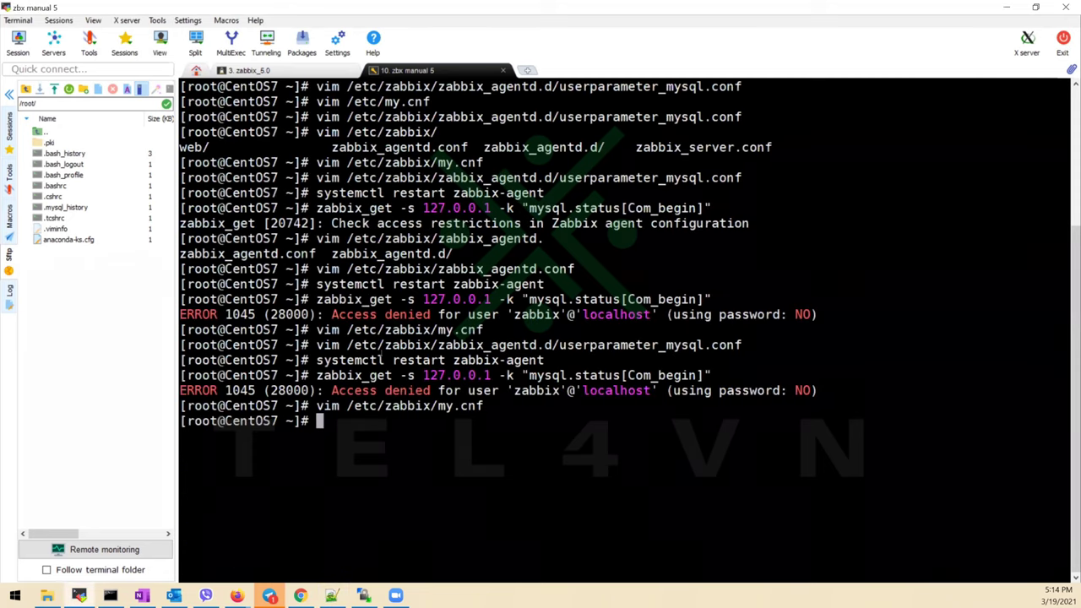
key("Up")
key("Left")
key("Left")
key("Left")
key("Left")
key("Left")
key("Left")
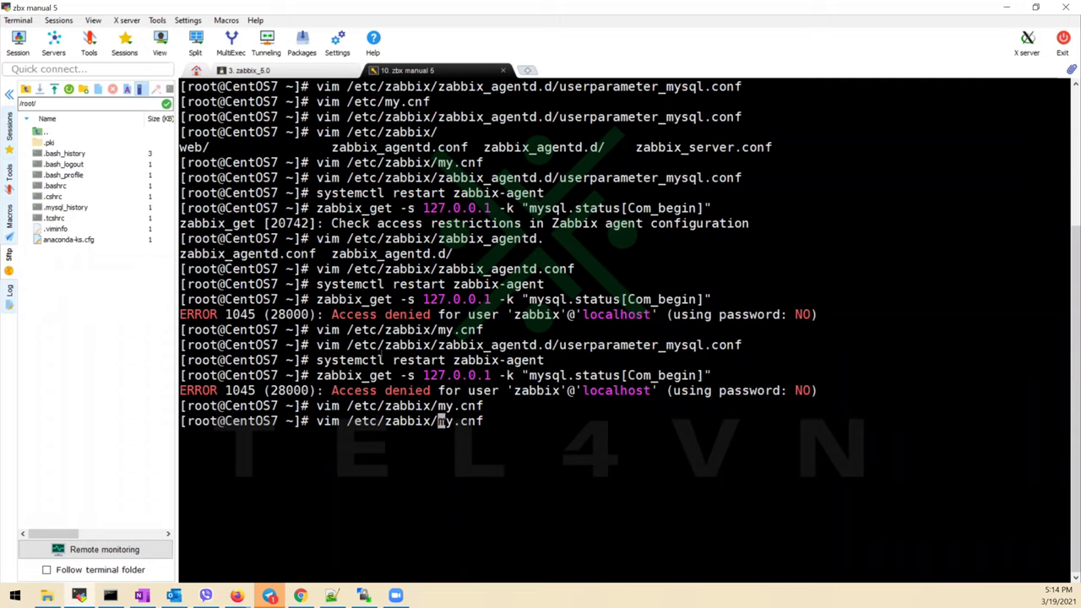
Open a new hidden /etc/zabbix/.my.cnf and enter a [mysql] section header
type(".")
key("Return")
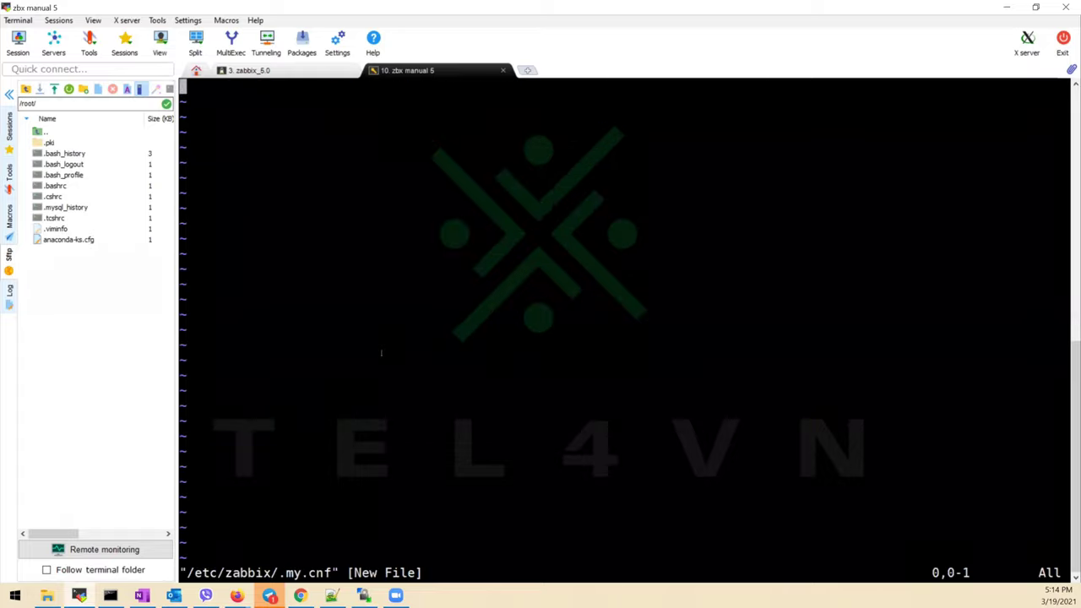
type("i")
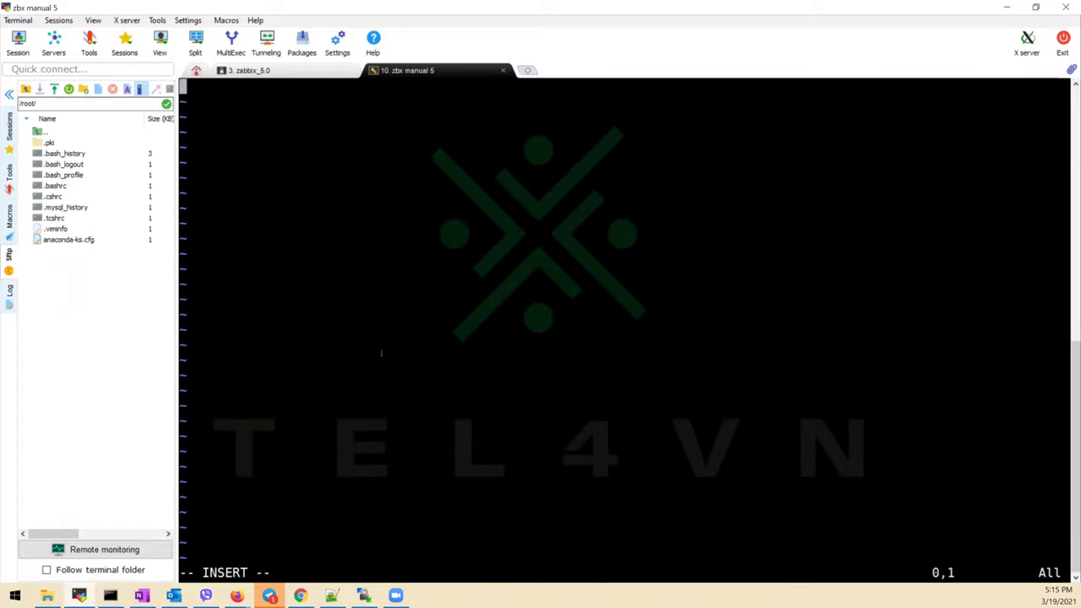
type("[]")
key("Left")
type("m")
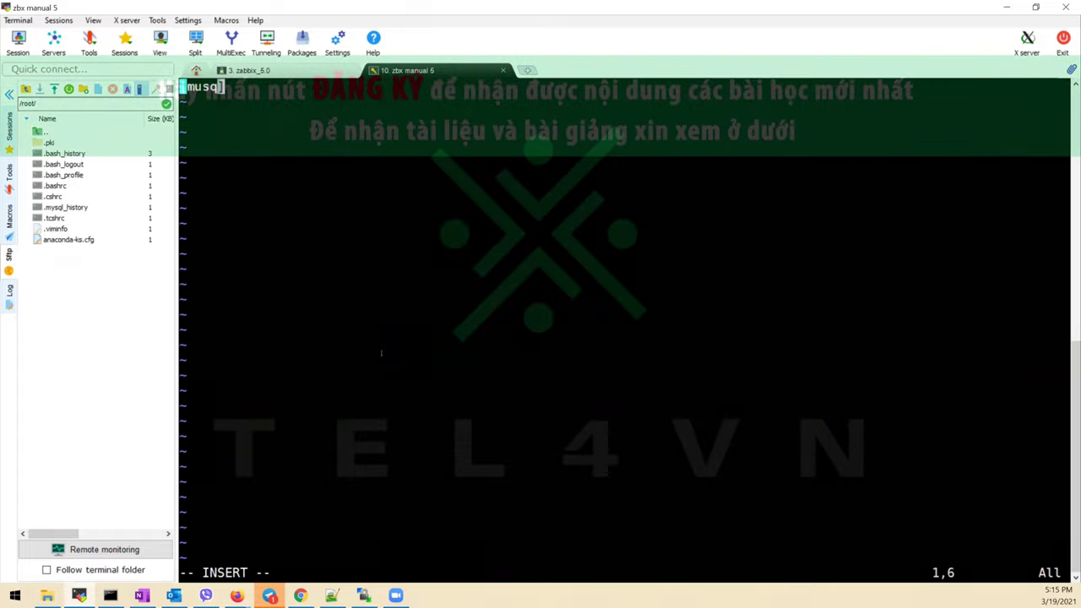
type("ysql")
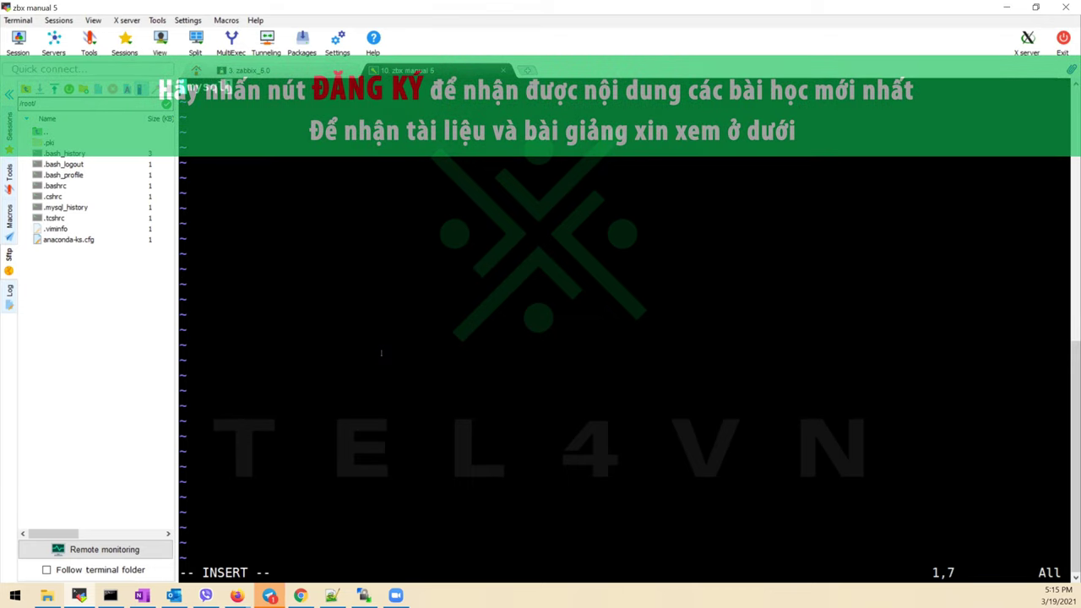
key("Right")
Add user=zbx_monitor and a password line, then save the file with :wq
key("Return")
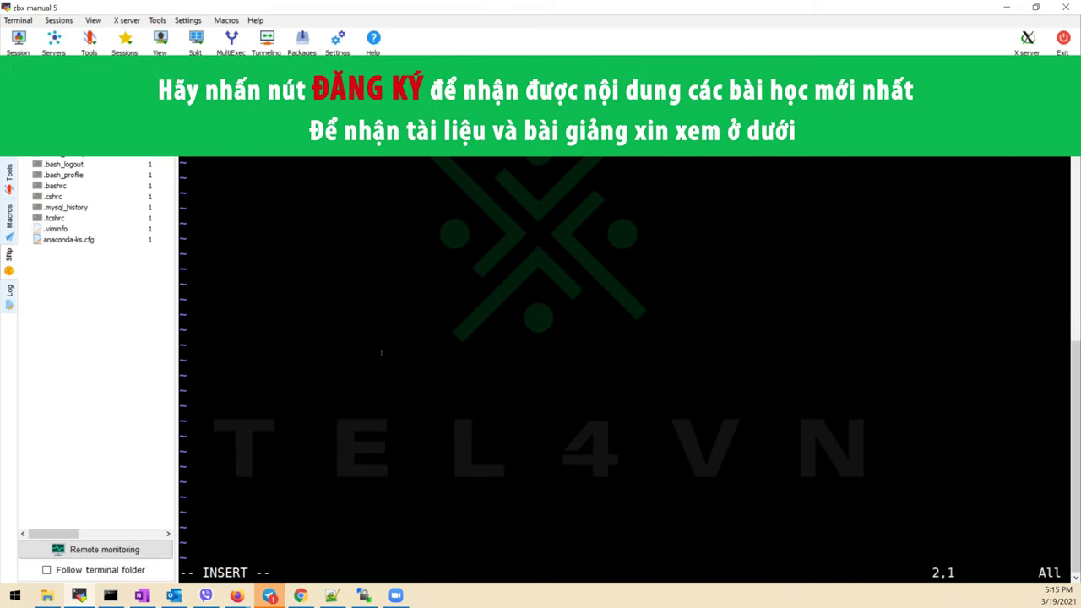
type("user=zbx_monitor")
key("Return")
type("password = zabbix")
key("Escape")
type(":wq")
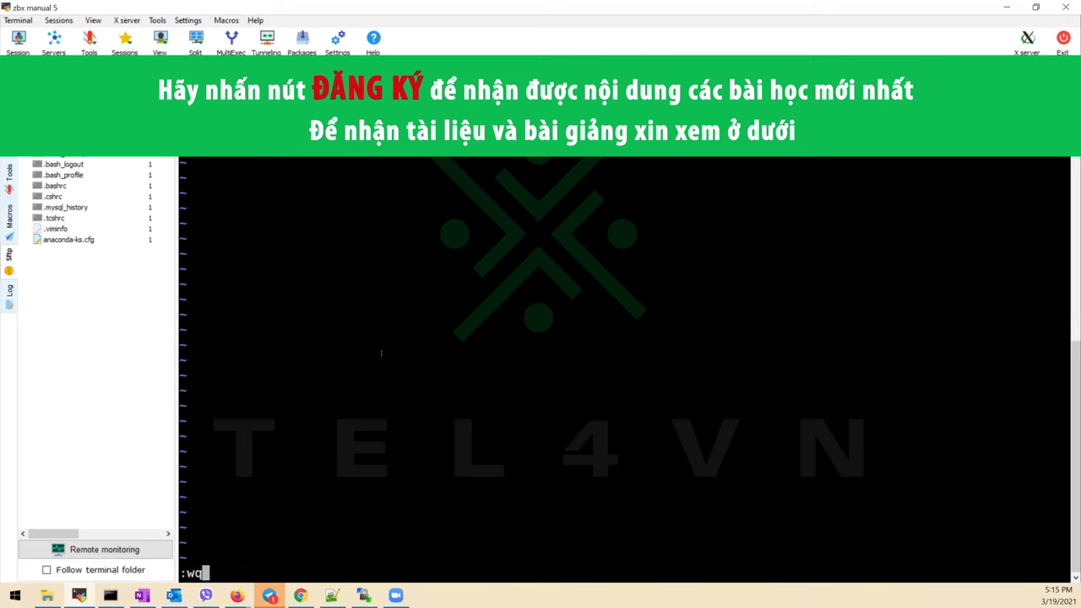
key("Return")
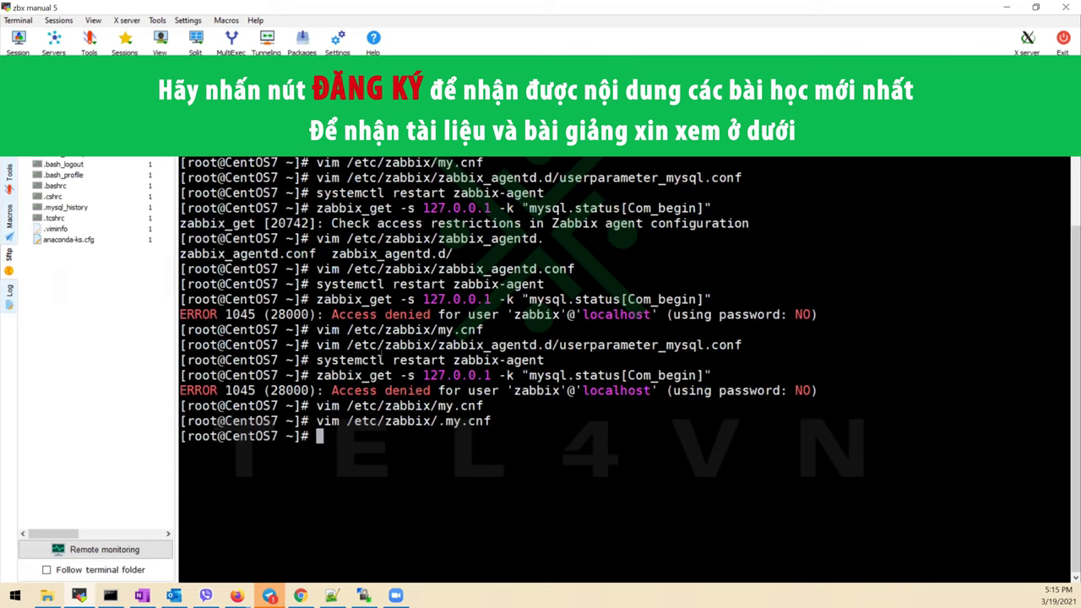
Restart zabbix-agent and rerun the Com_begin query, which now returns 2016063
key("Up")
key("Up")
key("Up")
key("Up")
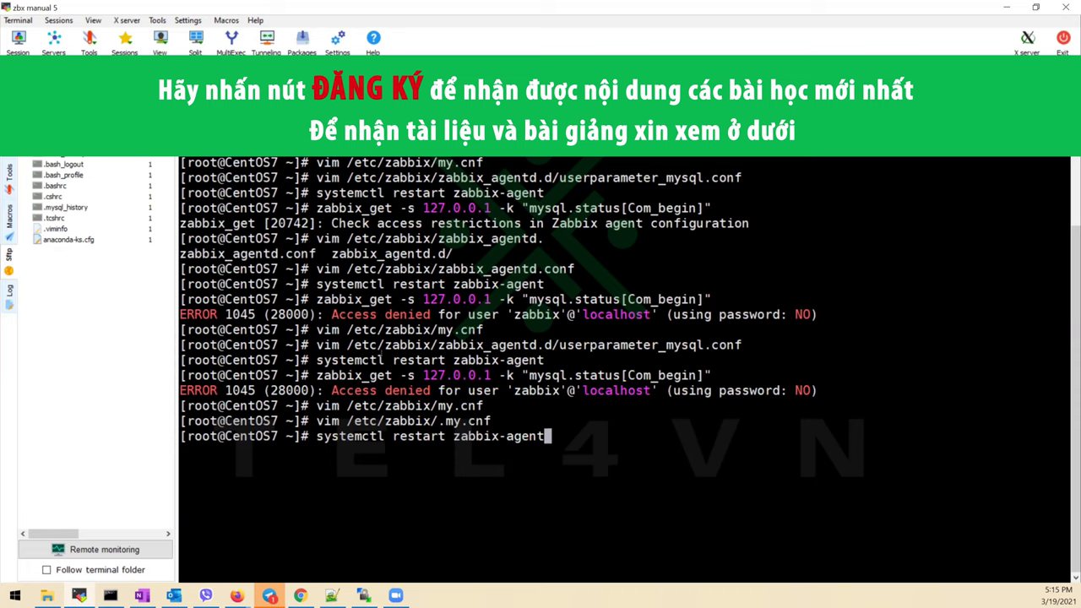
key("Return")
key("Up")
key("Up")
key("Up")
key("Up")
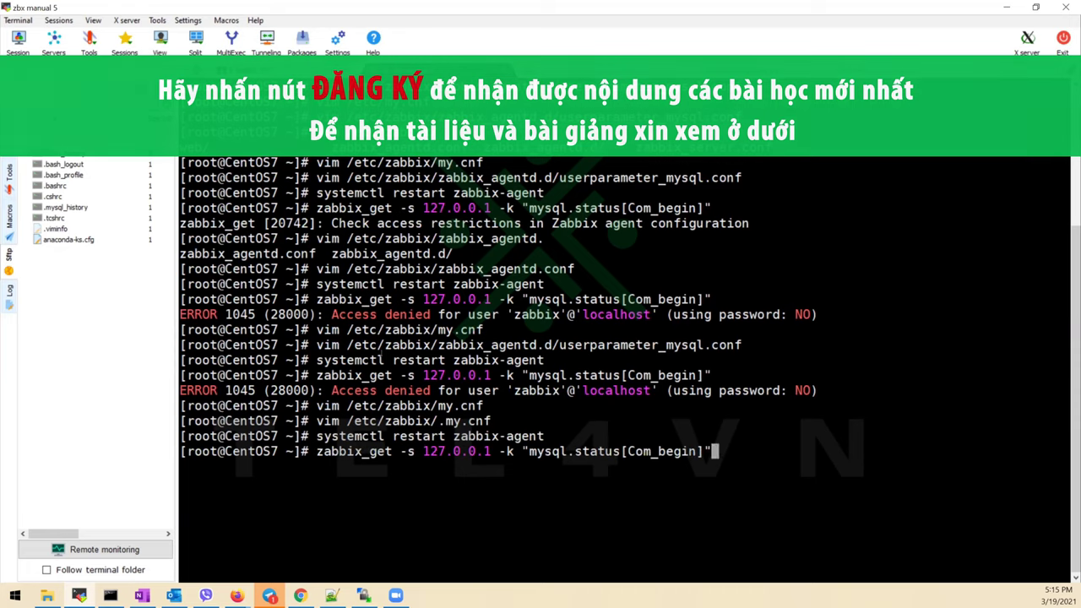
key("Return")
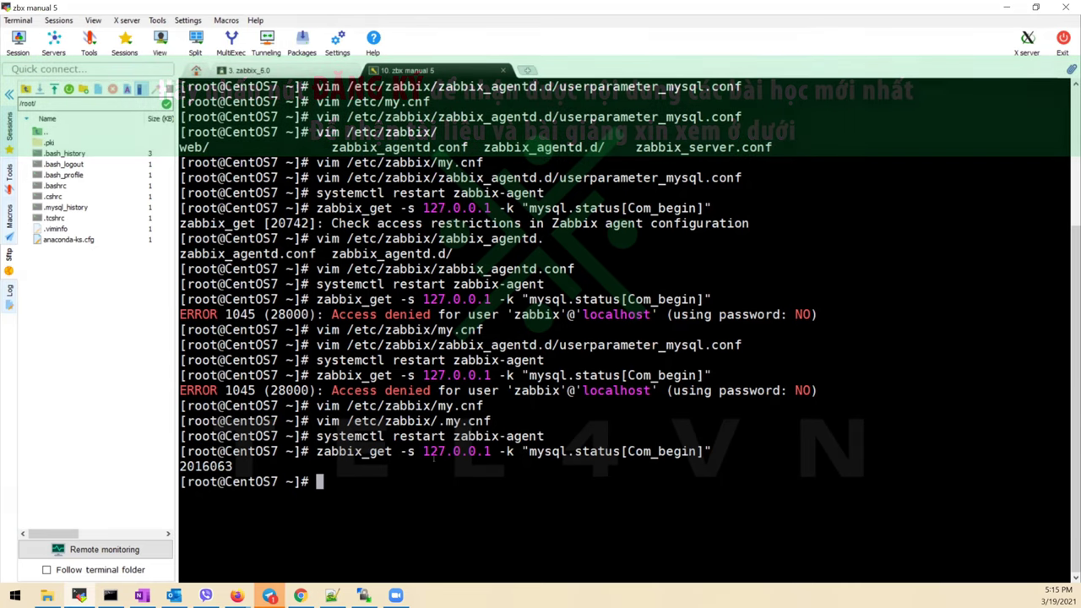
double_click(441, 421)
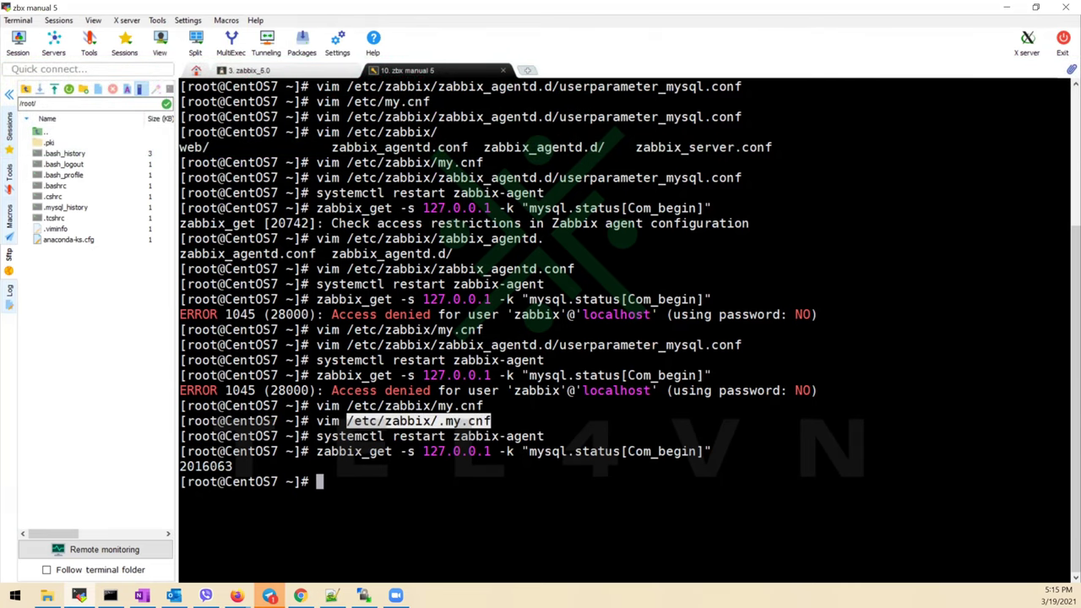
key("alt+Tab")
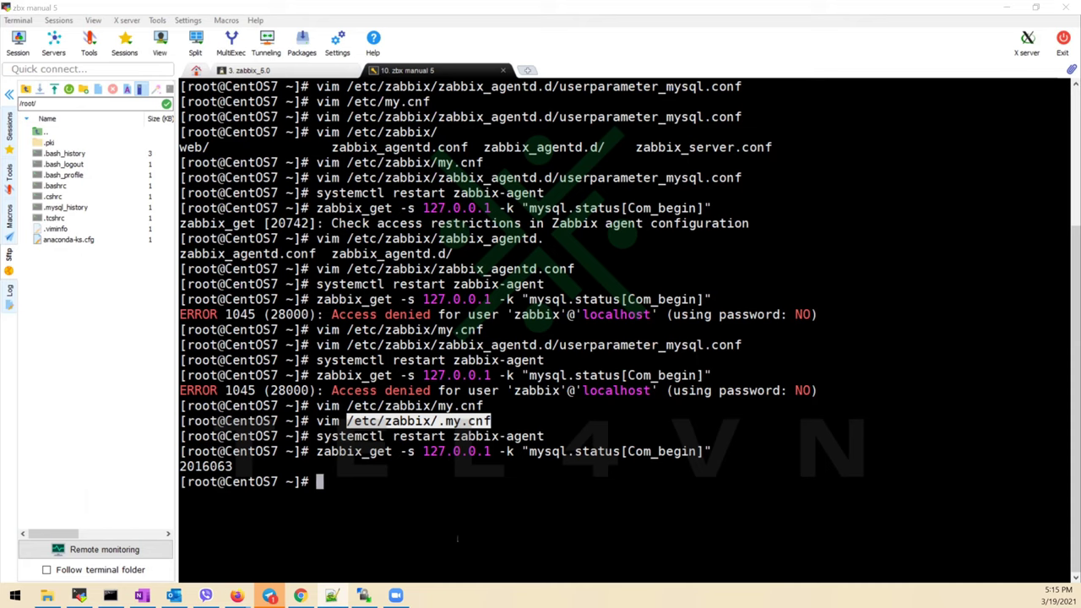
Open Monitoring > Latest data from the Zabbix sidebar in a new Chrome tab and switch to it
left_click(299, 595)
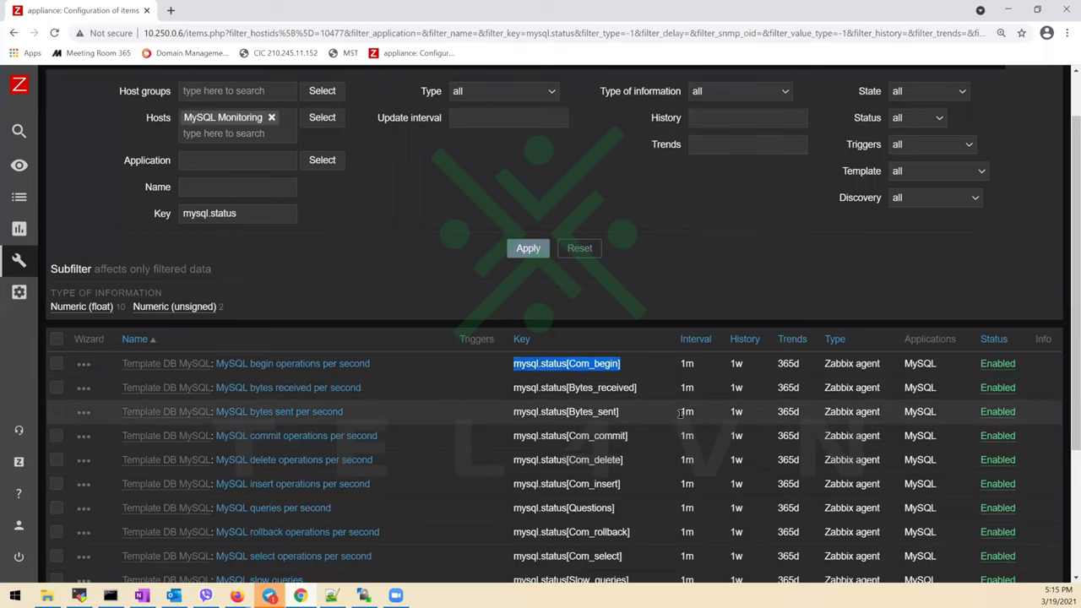
left_click(414, 248)
scroll(414, 248, "up", 1)
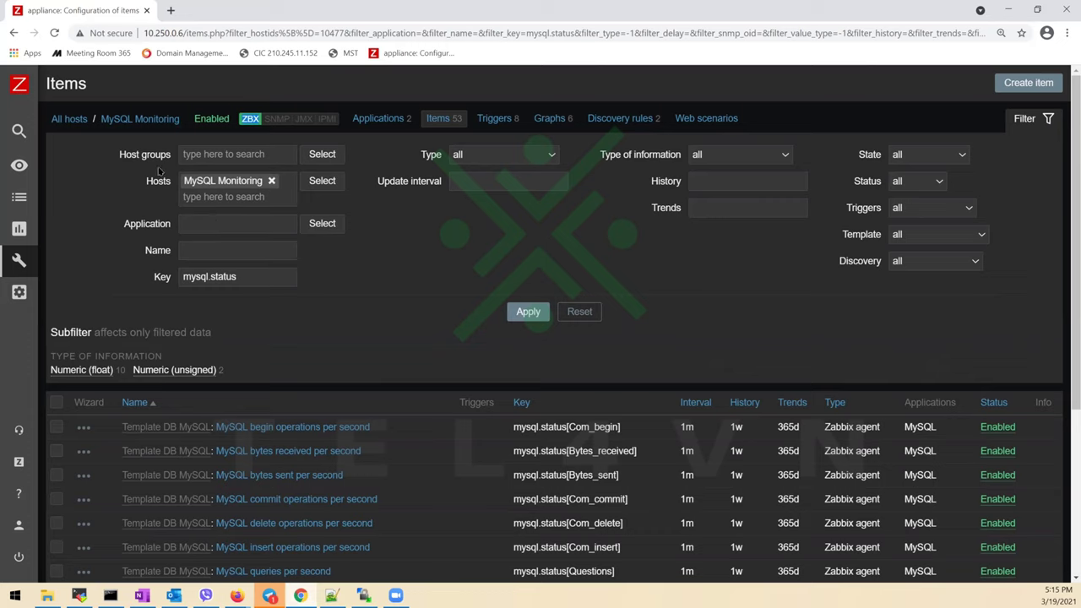
left_click(19, 165)
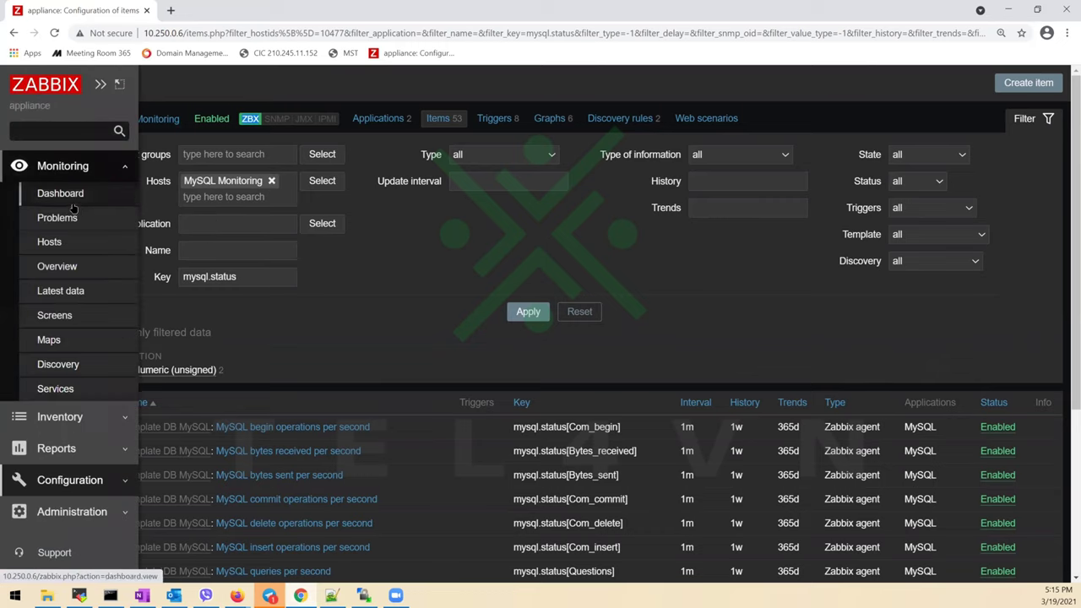
middle_click(85, 294)
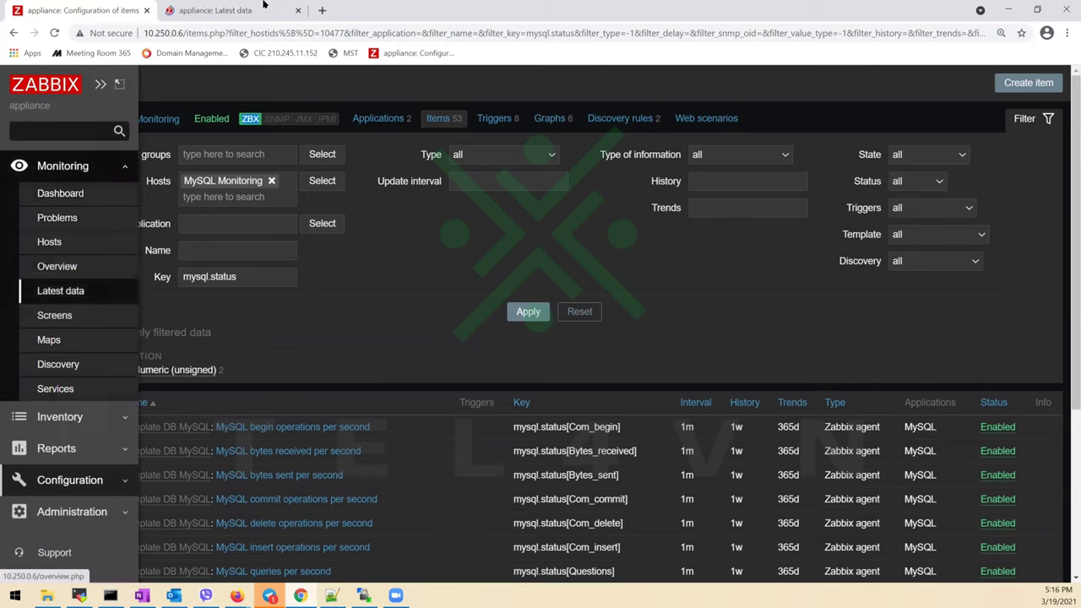
left_click(264, 5)
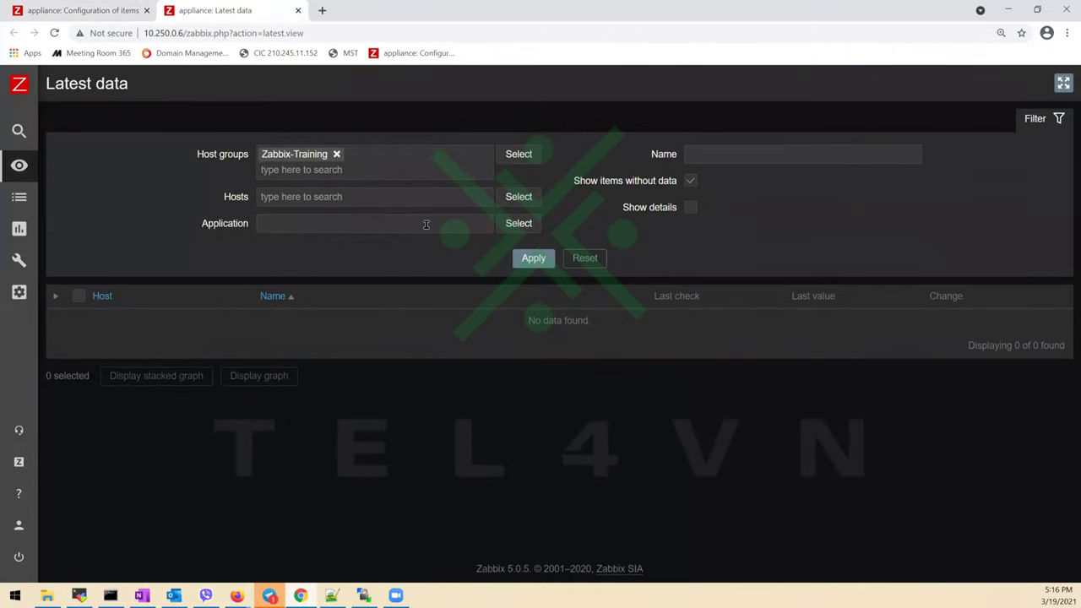
Filter Latest data to the MySQL Monitoring host and review its 15 MySQL items
left_click(519, 197)
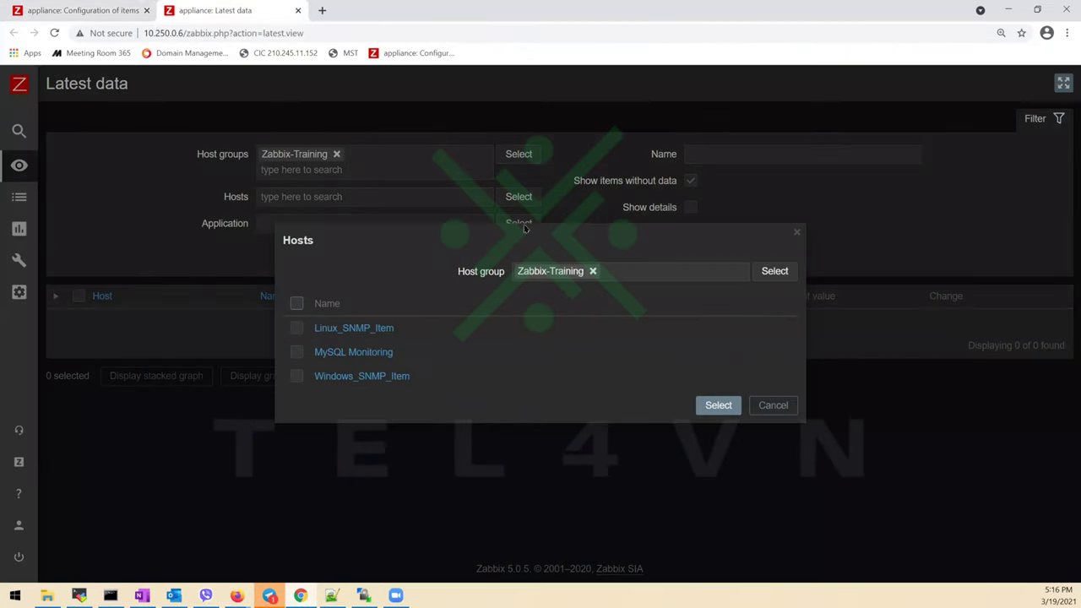
left_click(355, 352)
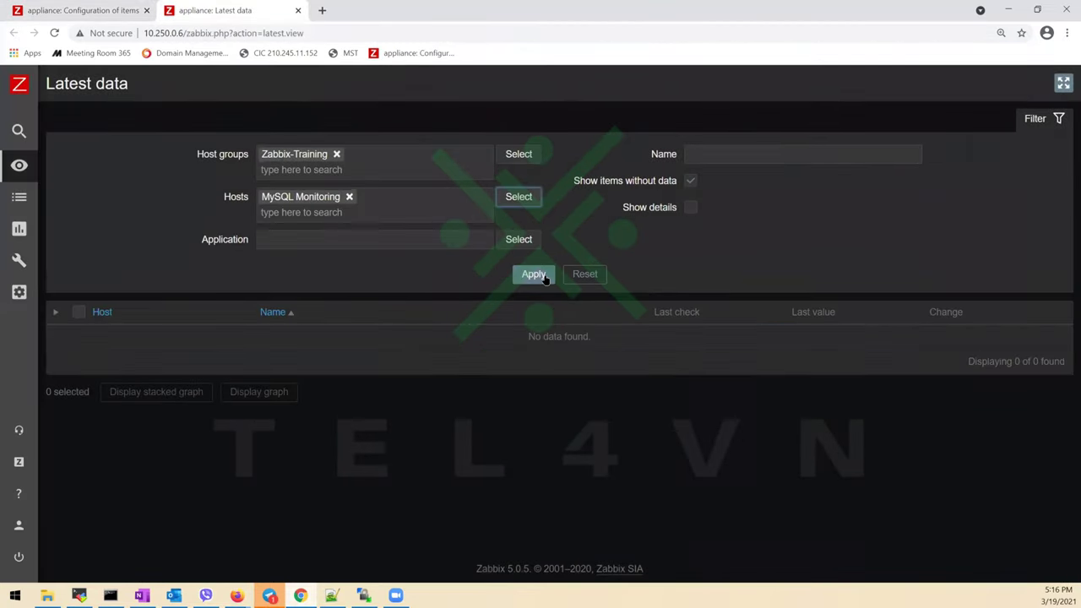
left_click(544, 278)
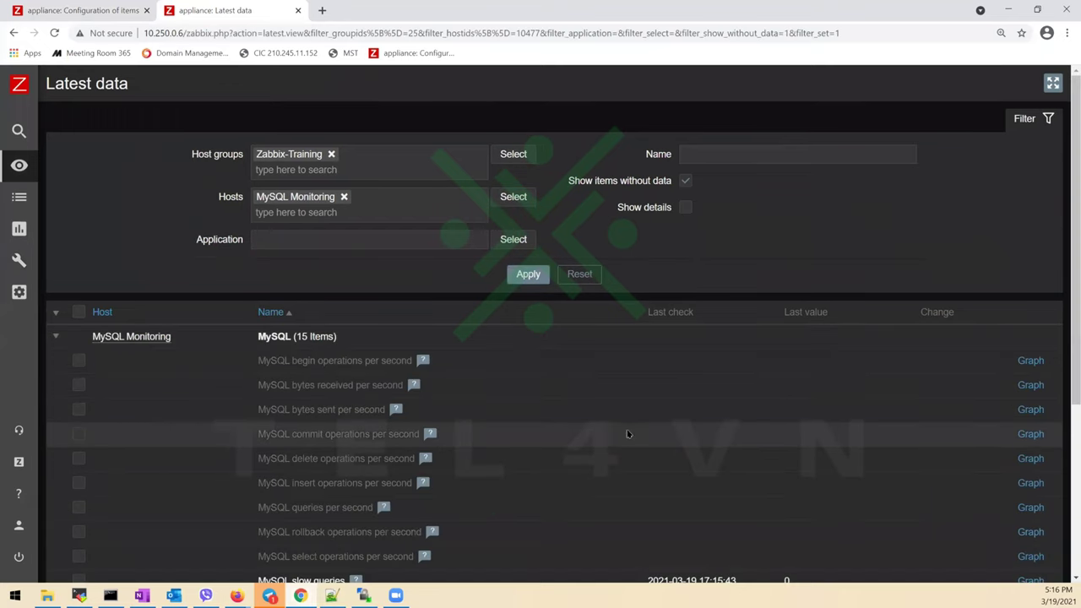
scroll(625, 406, "down", 3)
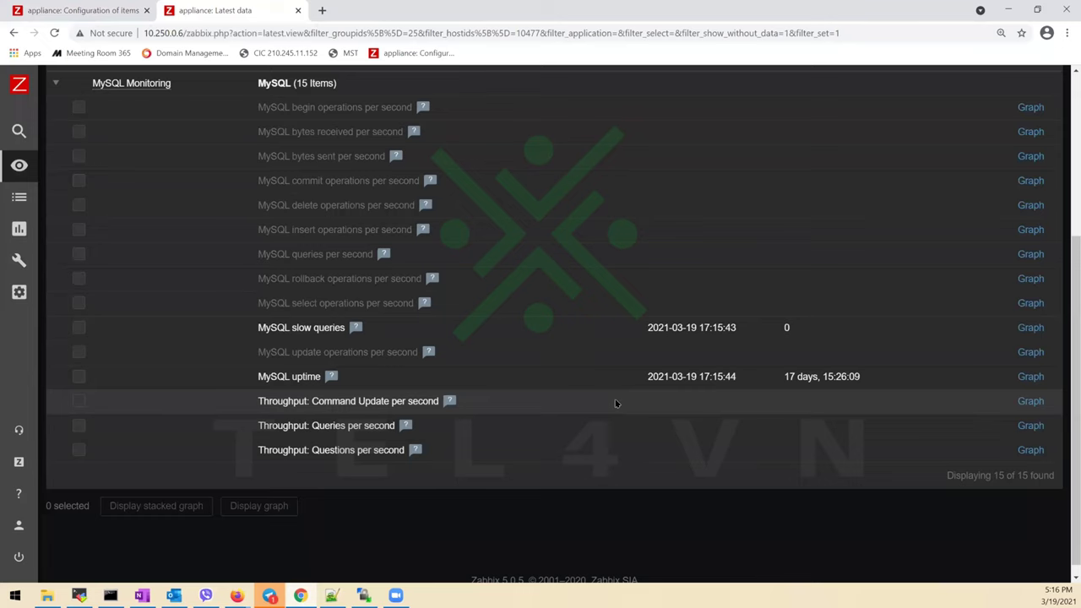
scroll(615, 399, "up", 3)
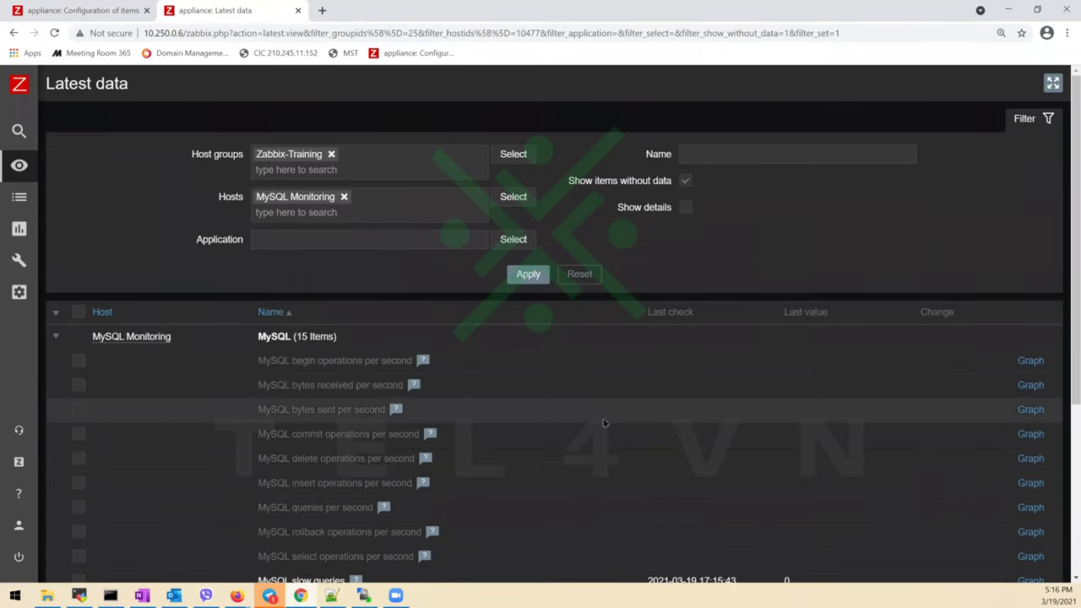
scroll(603, 422, "down", 3)
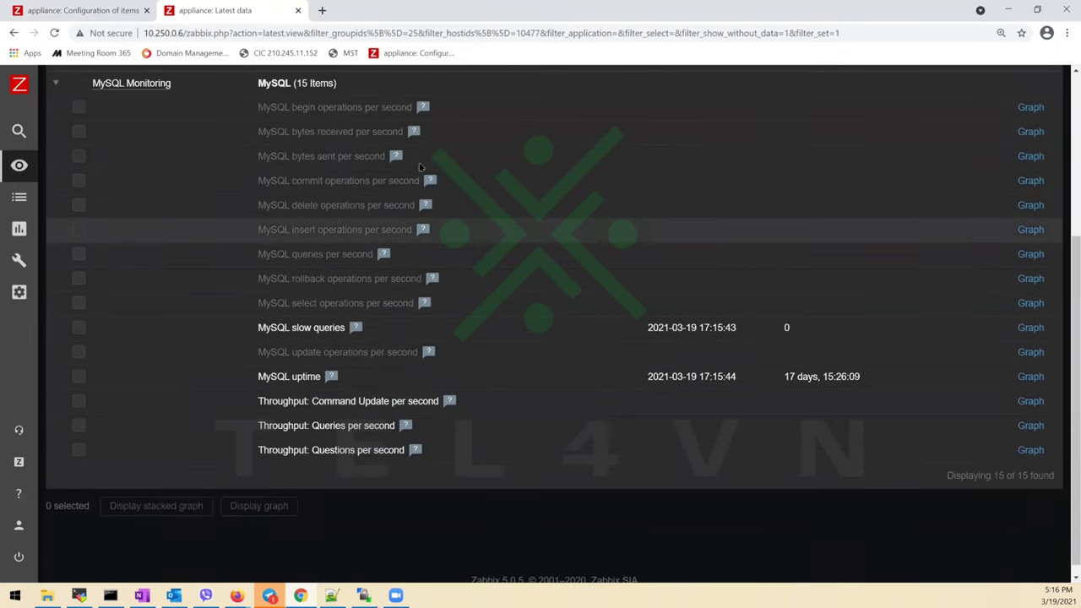
Check the items' 1m update interval in the configuration, then return to Latest data
left_click(108, 8)
scroll(426, 297, "down", 2)
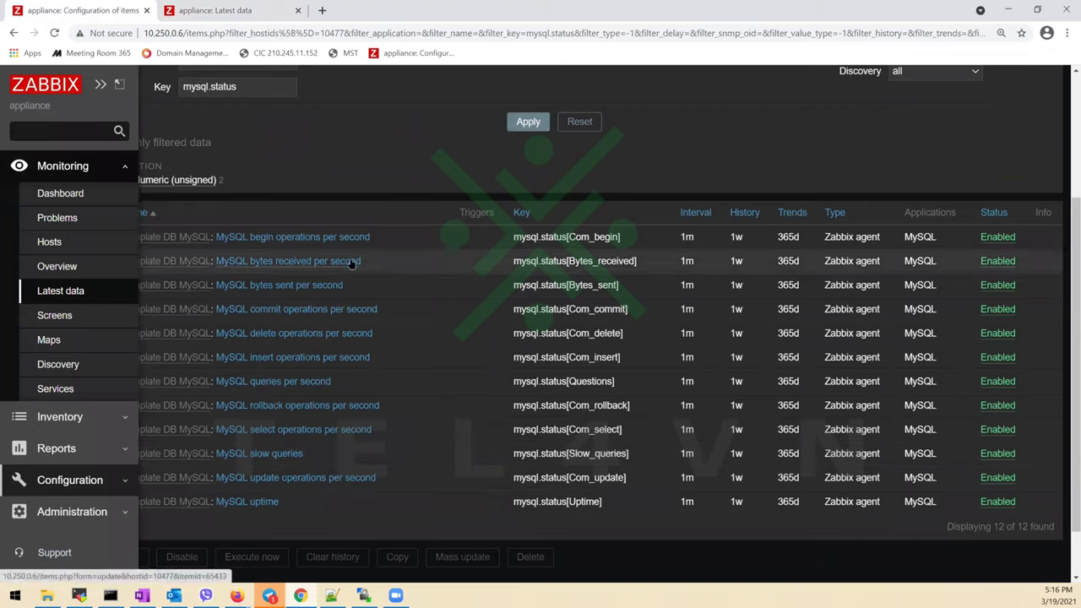
double_click(687, 237)
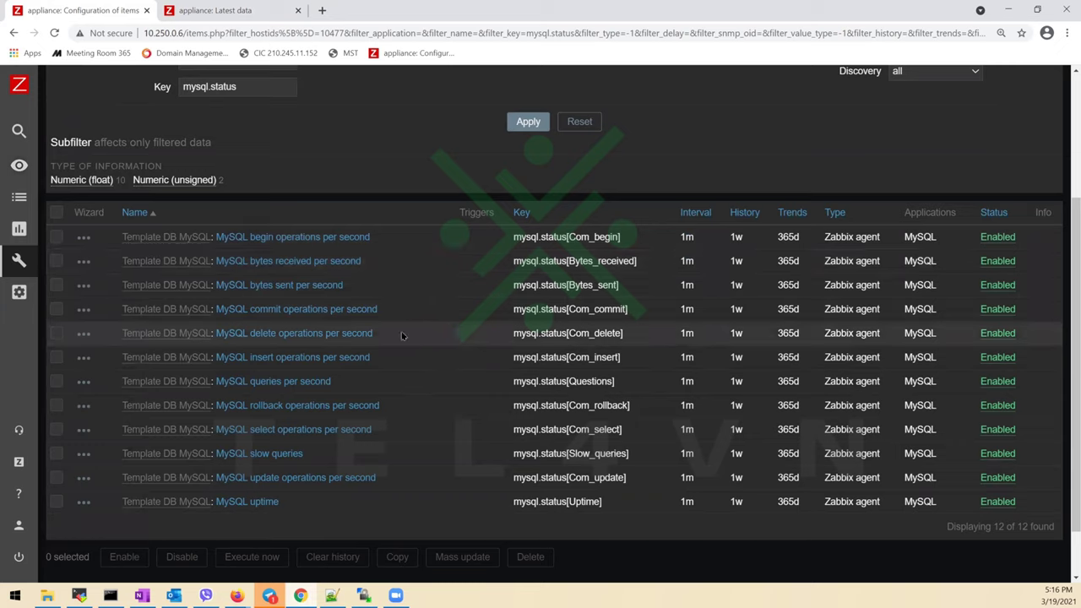
left_click(251, 10)
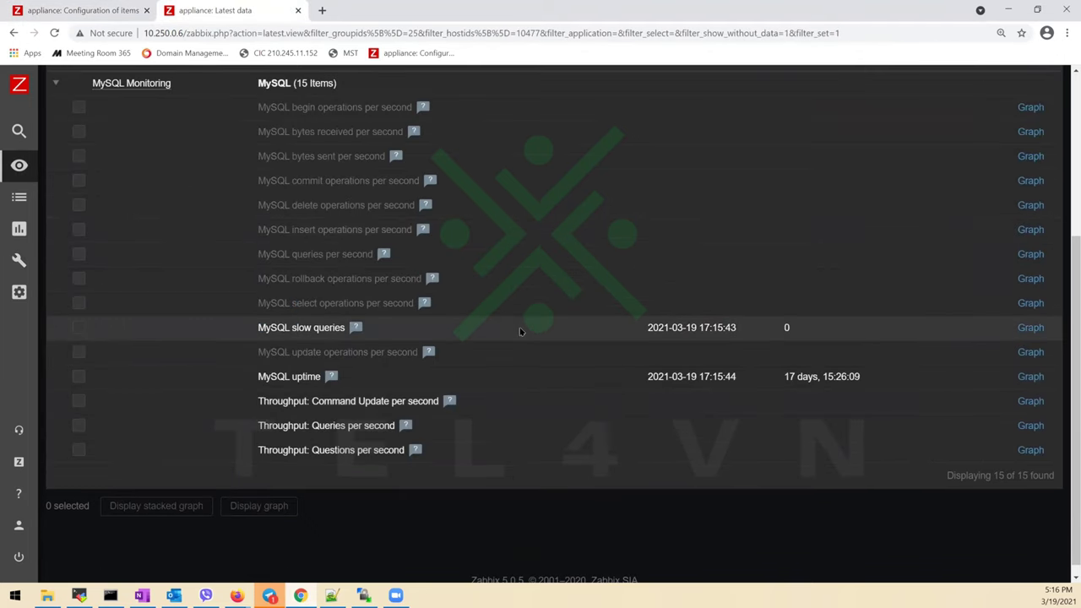
scroll(521, 330, "up", 1)
mouse_move(419, 171)
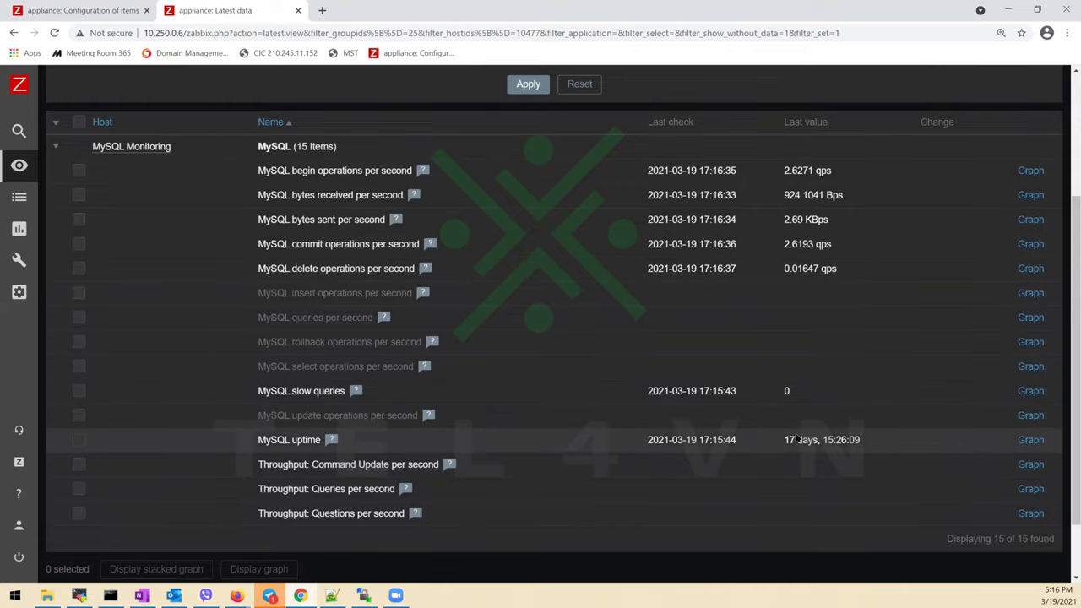
Note the 17-day MySQL uptime, then open the begin operations per second graph in a new tab
double_click(306, 440)
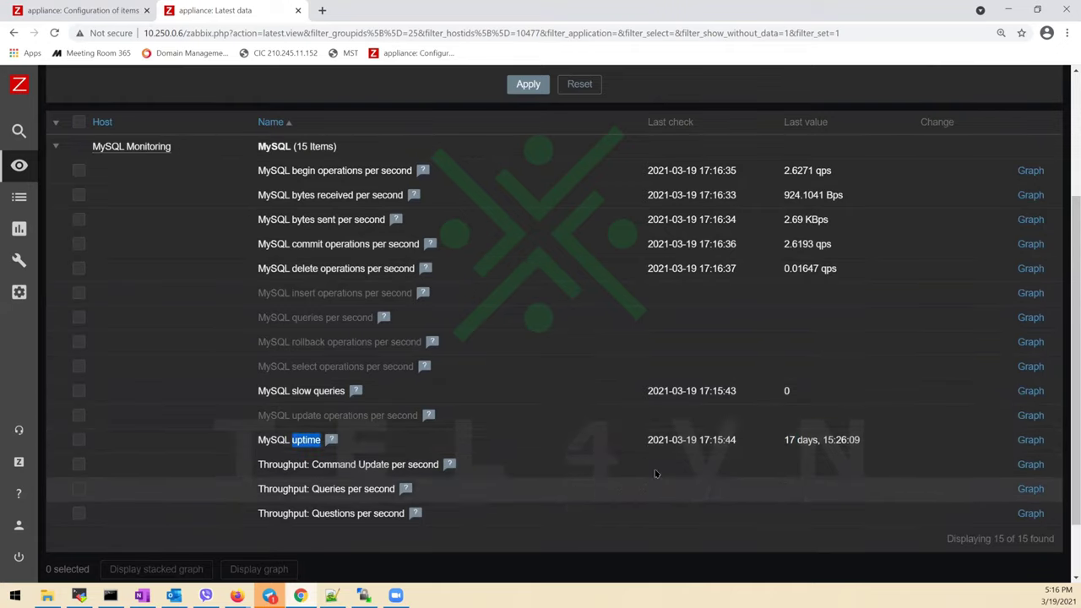
left_click_drag(773, 441, 841, 441)
left_click(841, 441)
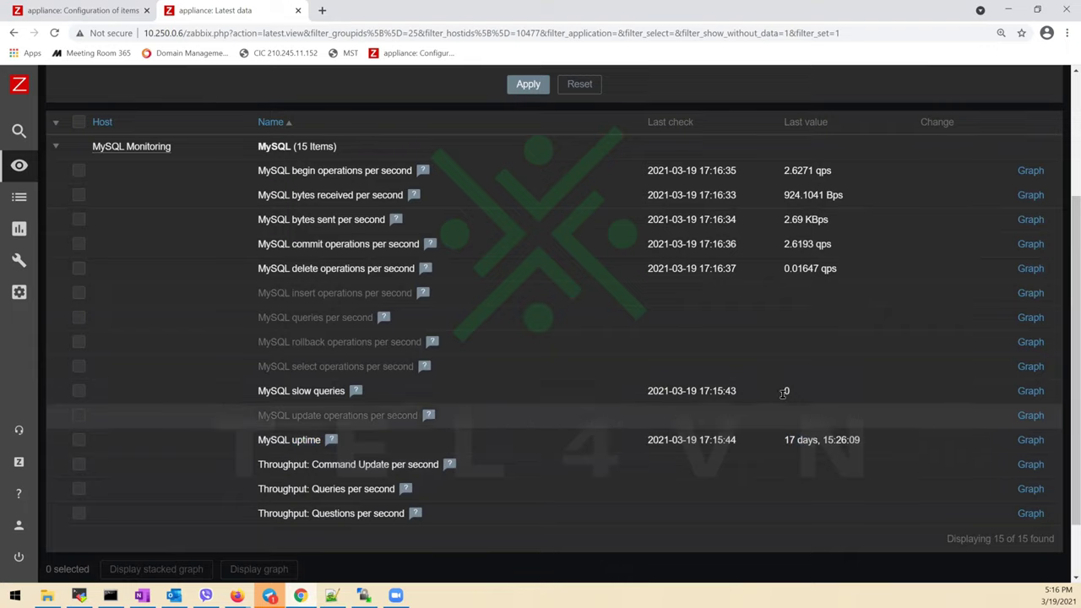
left_click(331, 595)
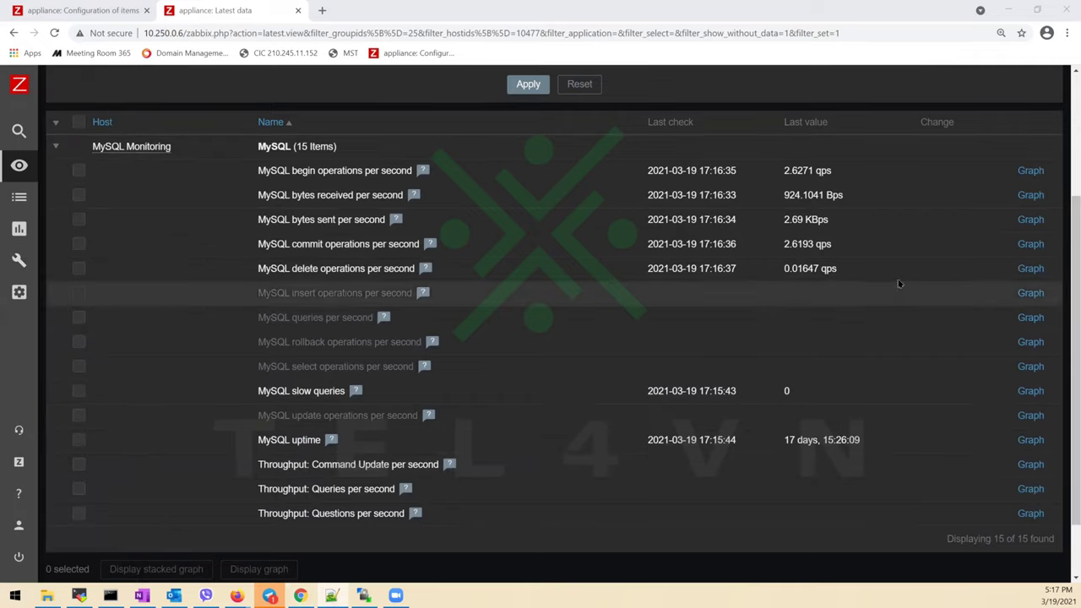
right_click(1035, 173)
left_click(1039, 177)
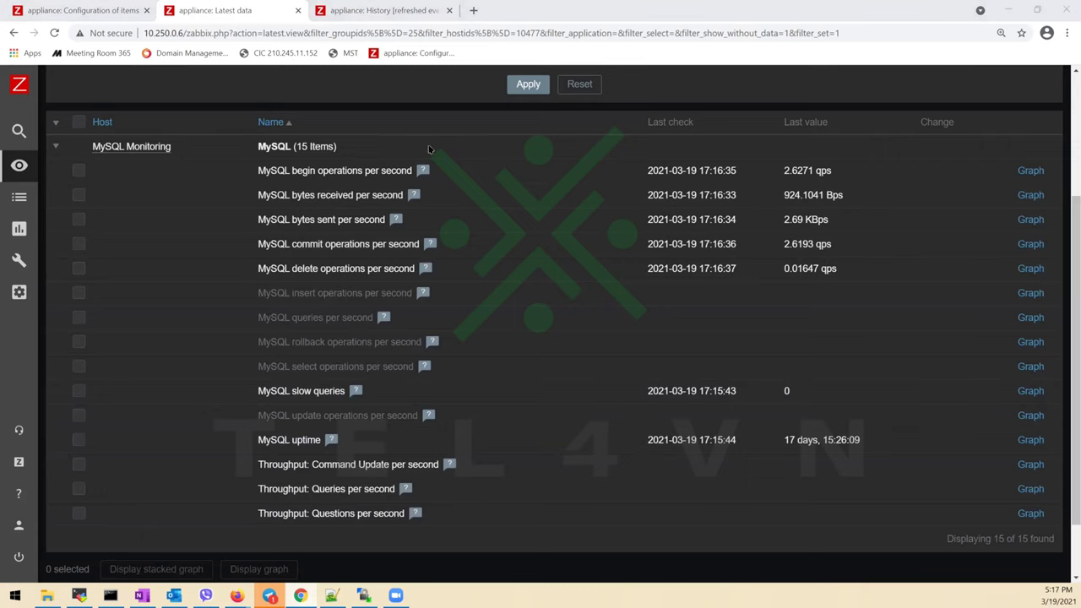
Show the begin operations graph for the last 5 minutes, then go back to Latest data
left_click(384, 12)
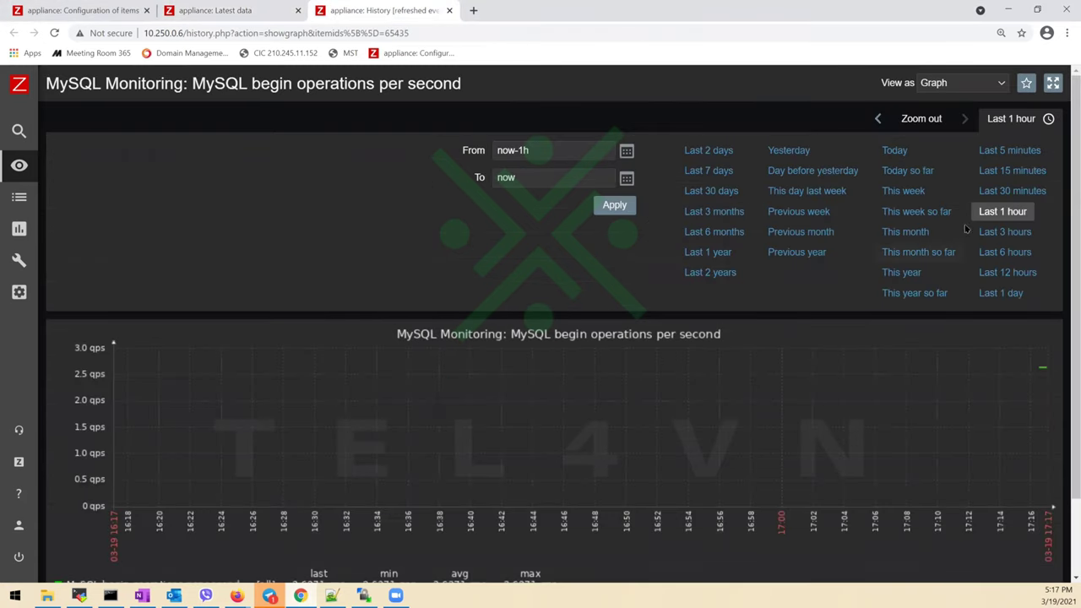
left_click(1014, 152)
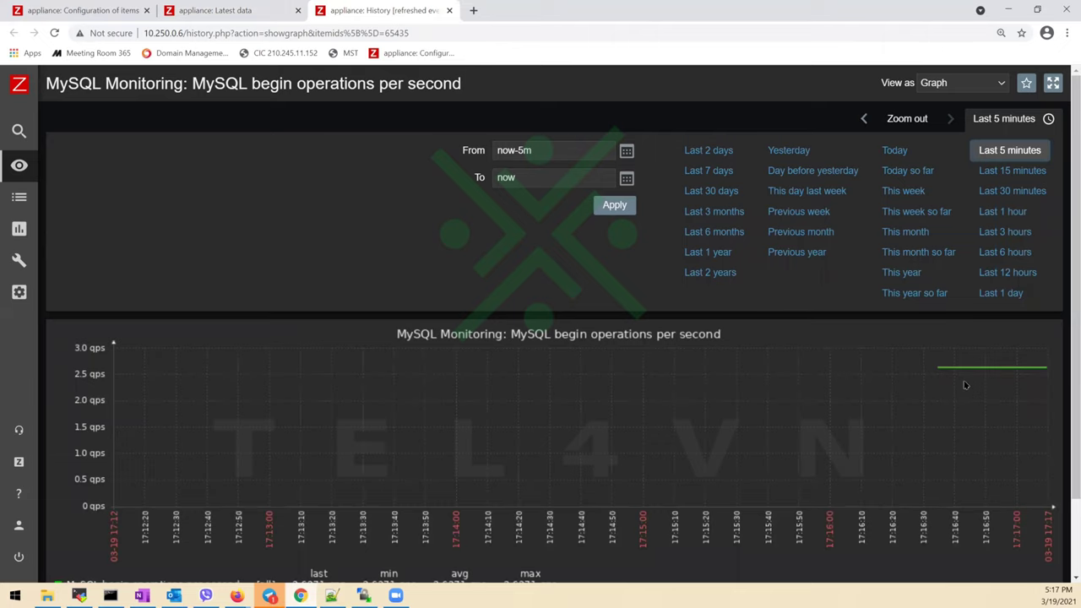
left_click(240, 10)
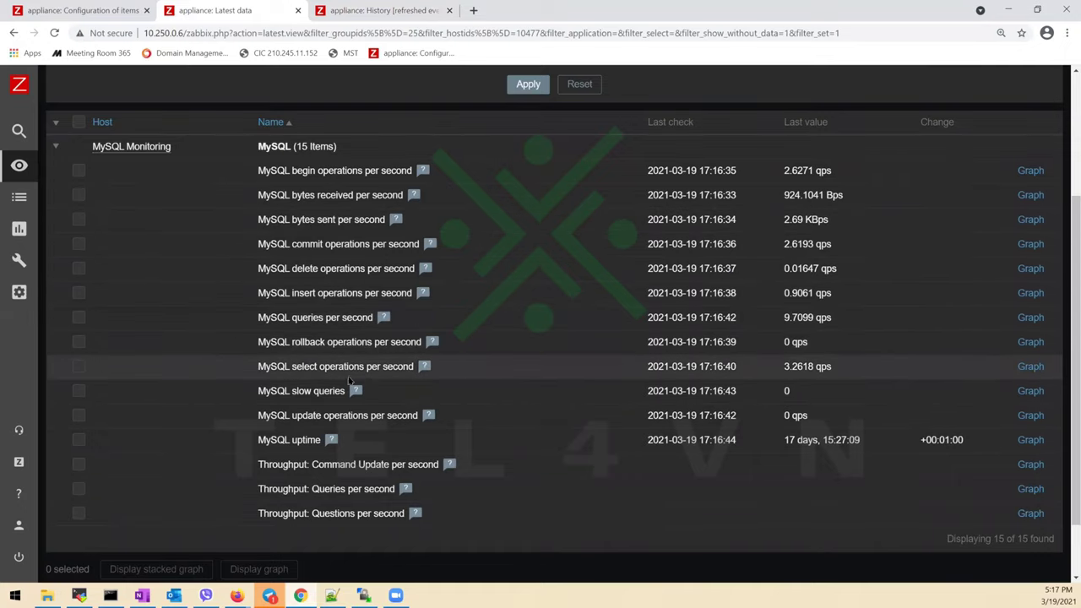
Open the MySQL queries per second graph in a new tab, limited to the last 5 minutes
left_click_drag(807, 399, 777, 396)
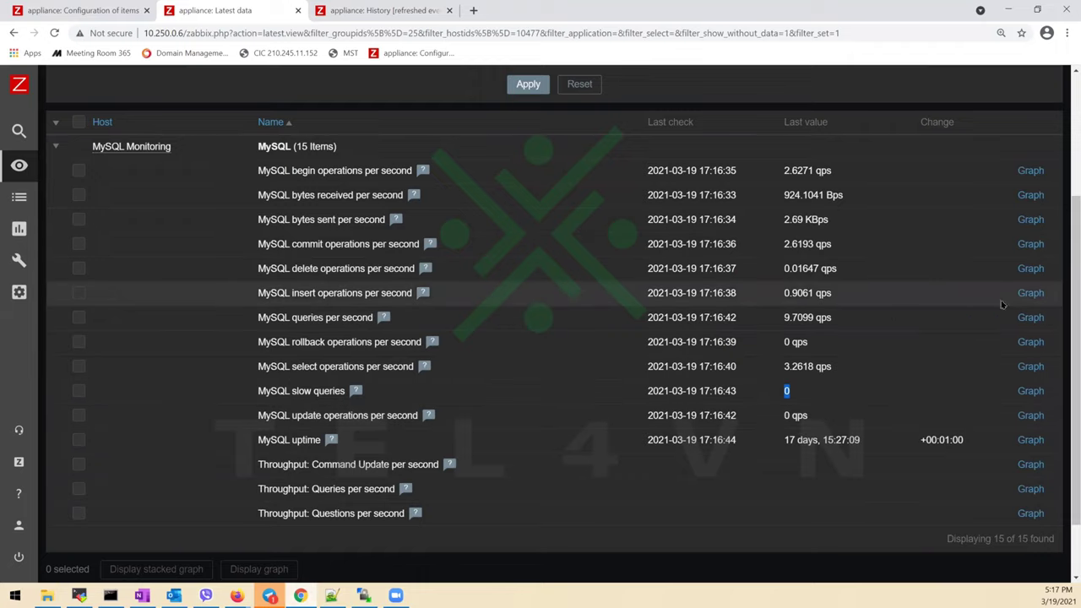
right_click(1030, 318)
left_click(1034, 328)
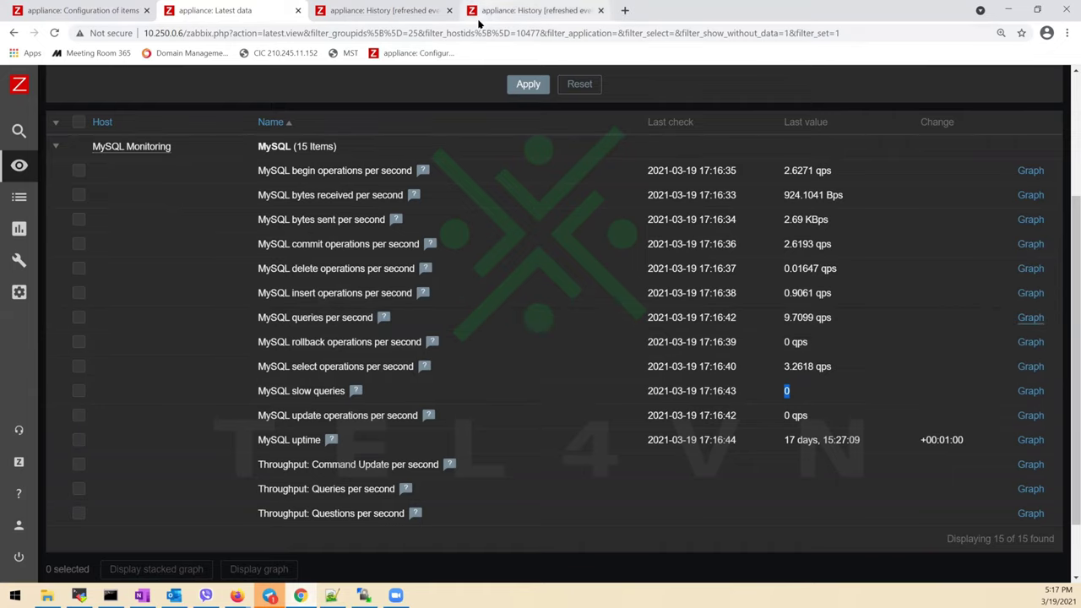
left_click(511, 10)
left_click(1009, 150)
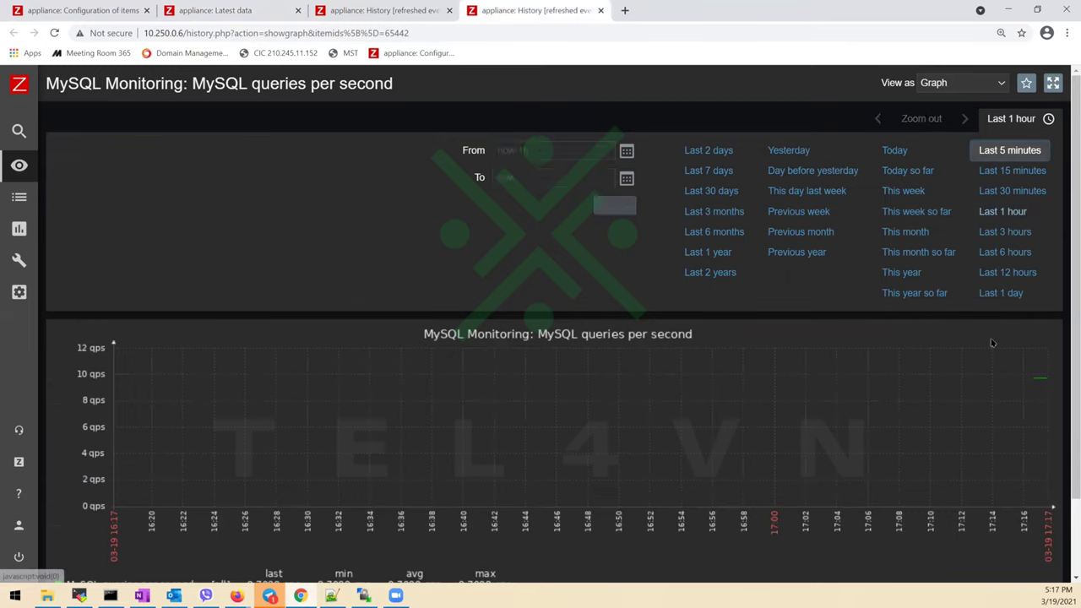
scroll(805, 402, "down", 1)
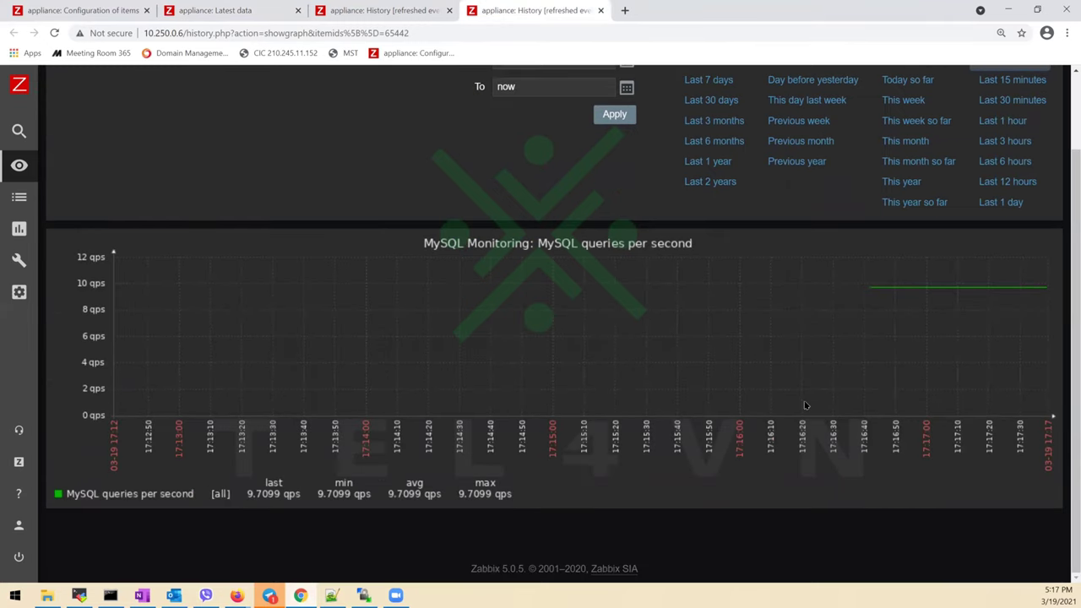
scroll(802, 398, "up", 1)
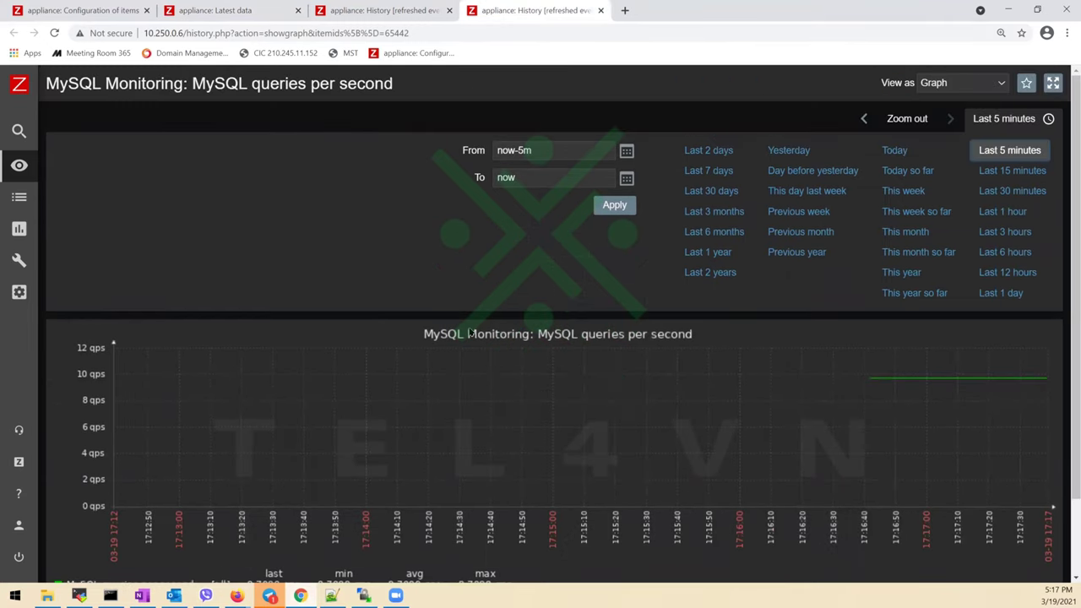